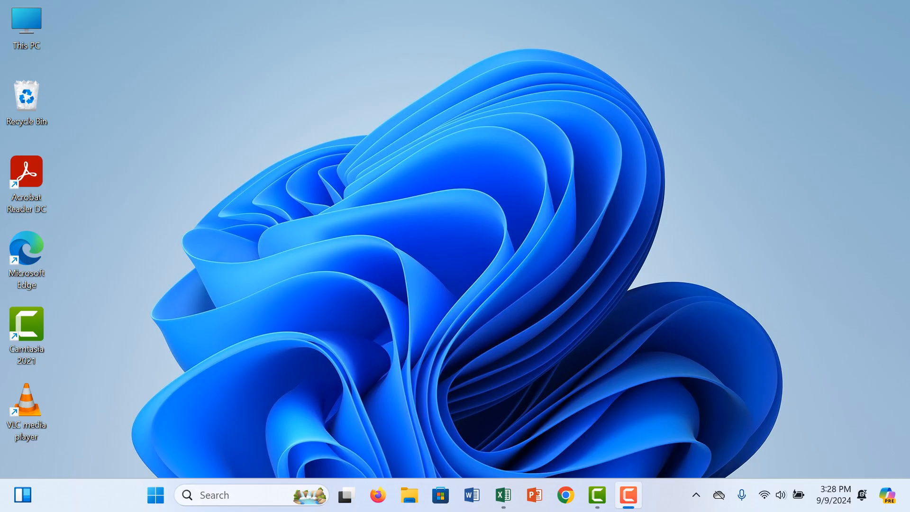
# - Switch to the blank Excel workbook Book1
pyautogui.click(503, 495)
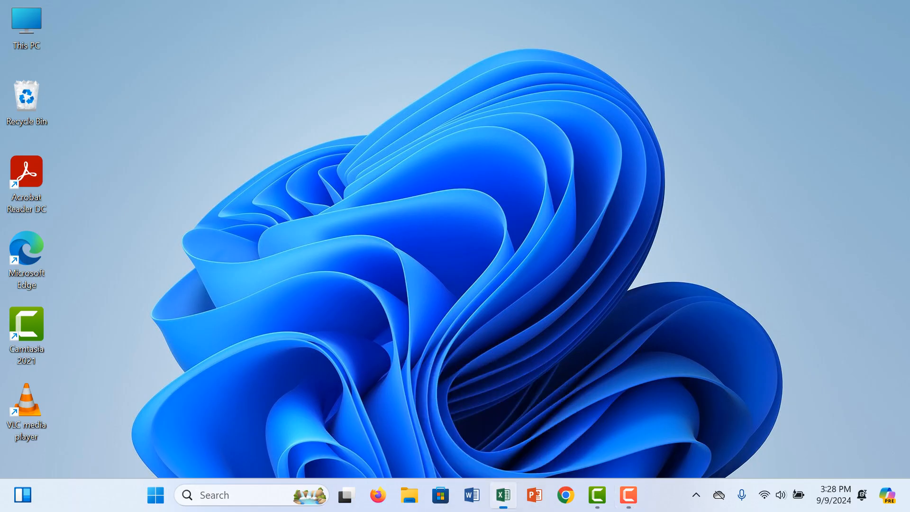
pyautogui.click(224, 229)
pyautogui.click(224, 202)
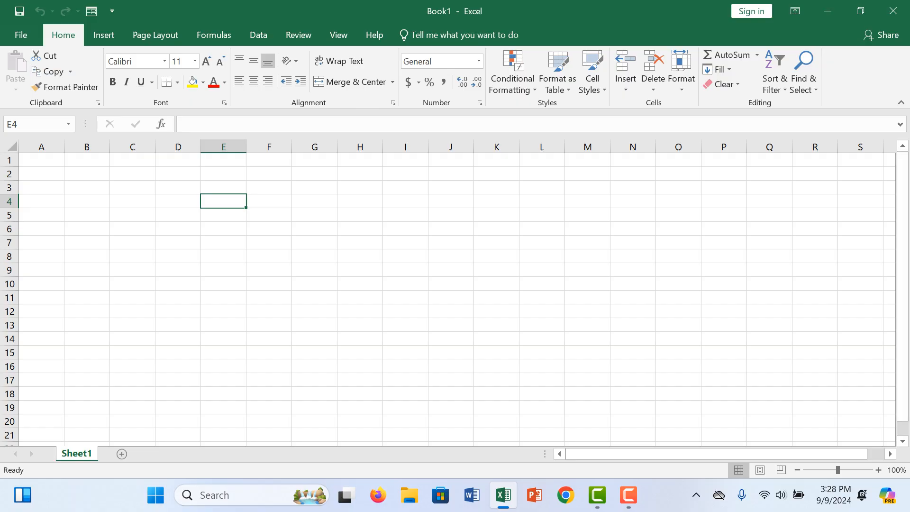
pyautogui.click(588, 188)
pyautogui.click(223, 188)
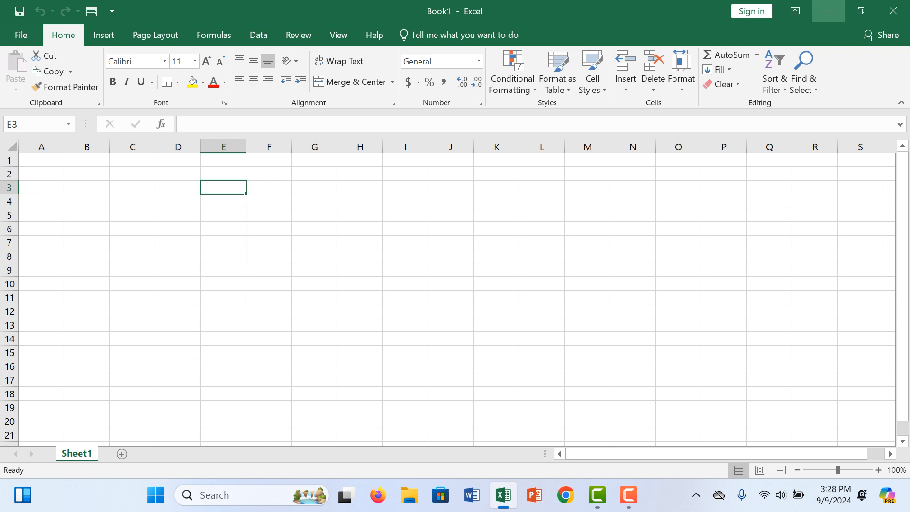
pyautogui.hotkey('ctrl', 'o')
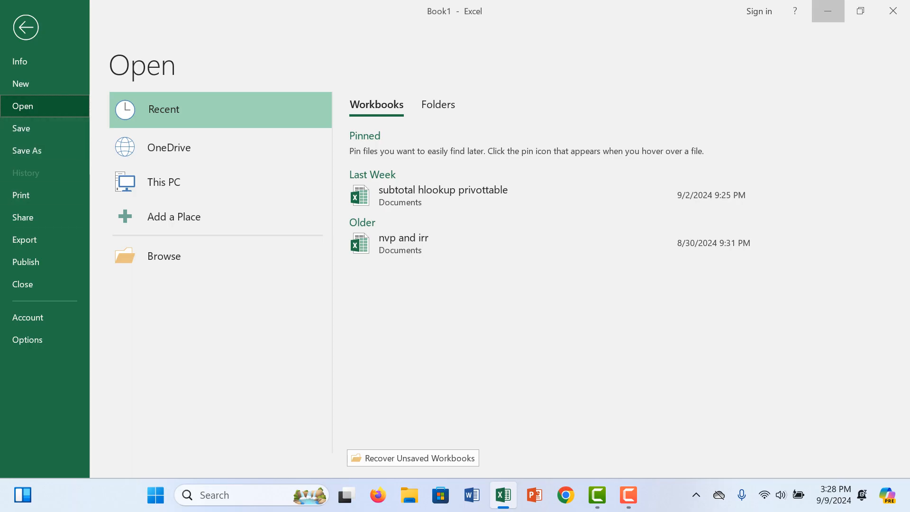
pyautogui.press('Escape')
pyautogui.click(178, 270)
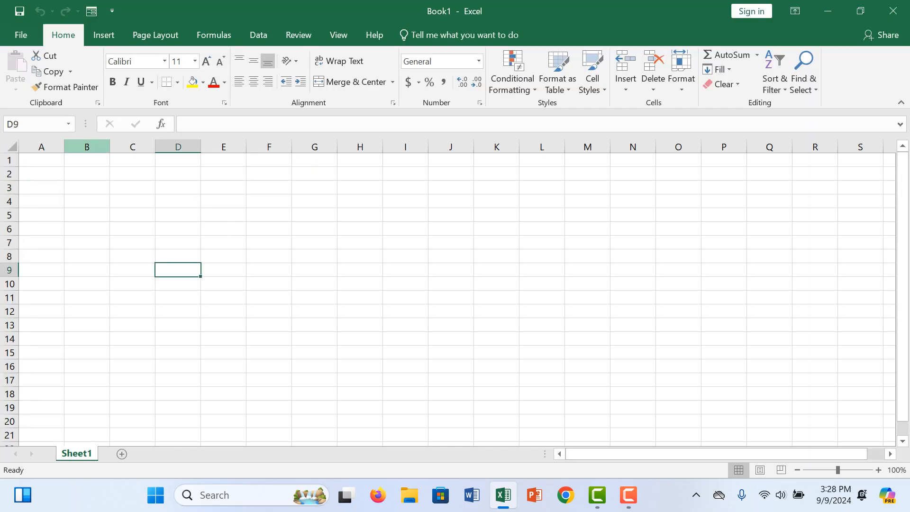
# - Enter the column headers "date" in cell C4 and "Product" in cell D4
pyautogui.click(87, 174)
pyautogui.click(133, 202)
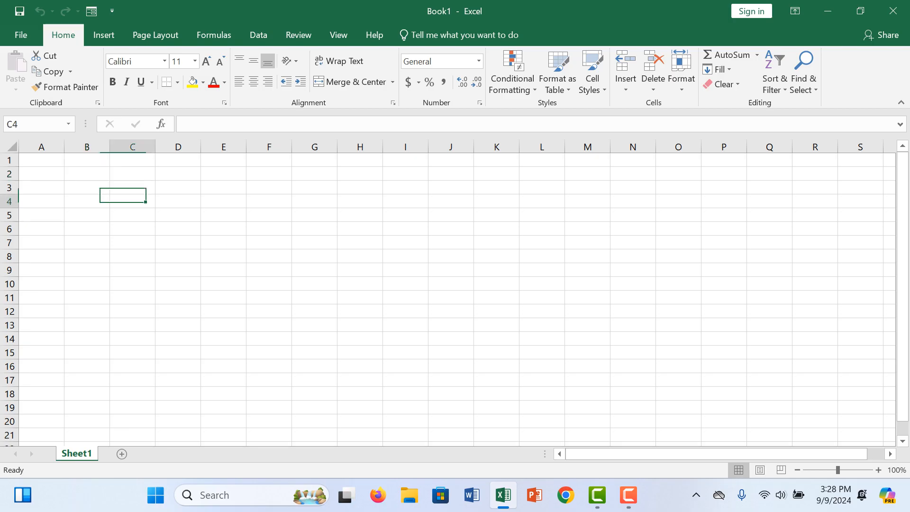
pyautogui.doubleClick(133, 201)
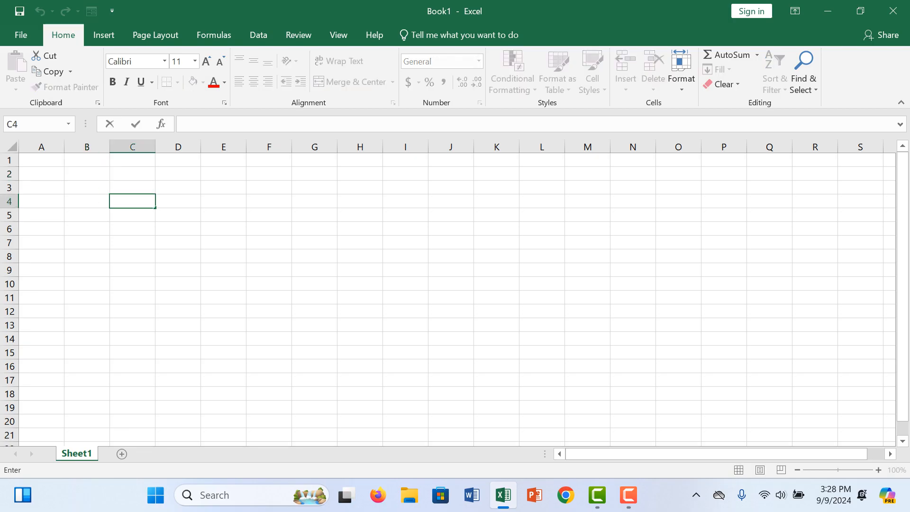
pyautogui.write('date')
pyautogui.press('Tab')
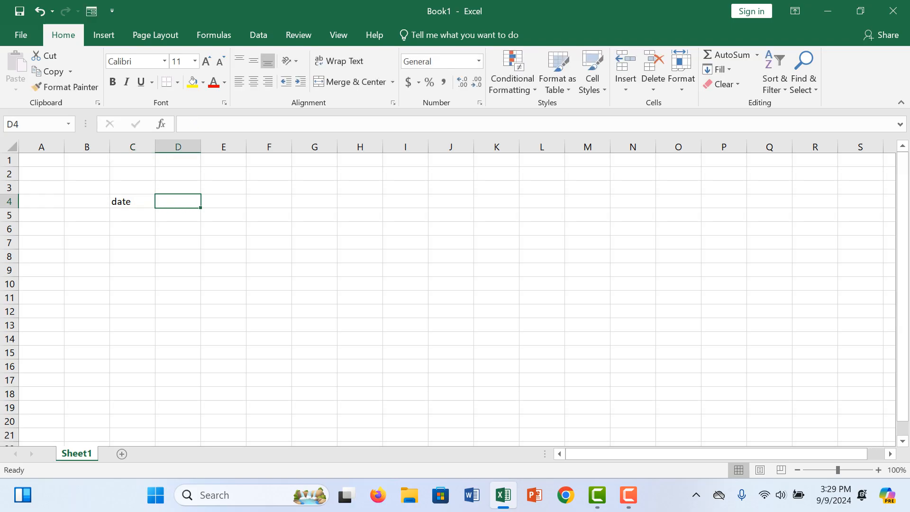
pyautogui.write('Product')
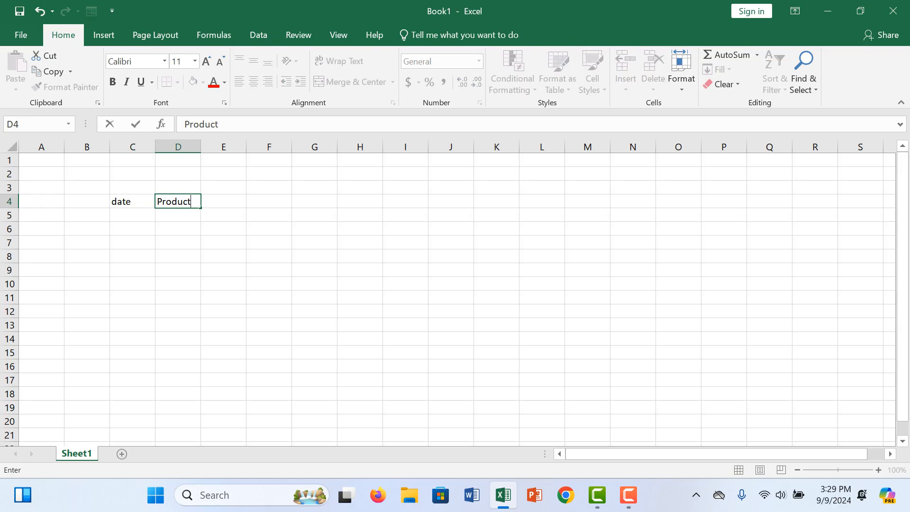
pyautogui.press('Tab')
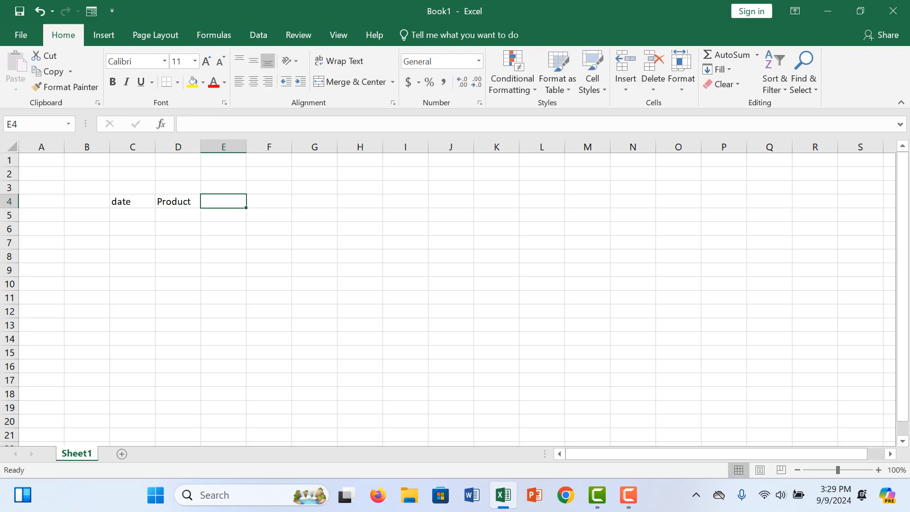
# - Change the header in D4 to "Production" and capitalise the header in C4 as "Date"
pyautogui.press('Left')
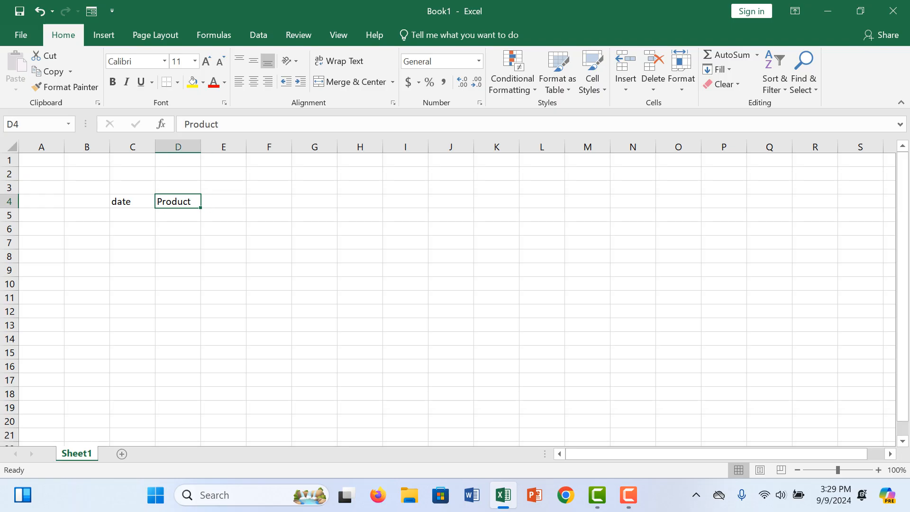
pyautogui.doubleClick(190, 202)
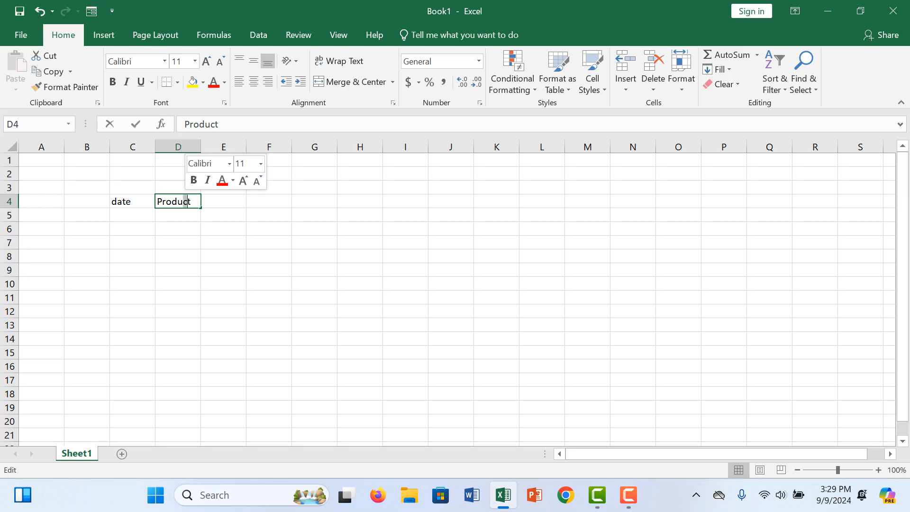
pyautogui.write('ion')
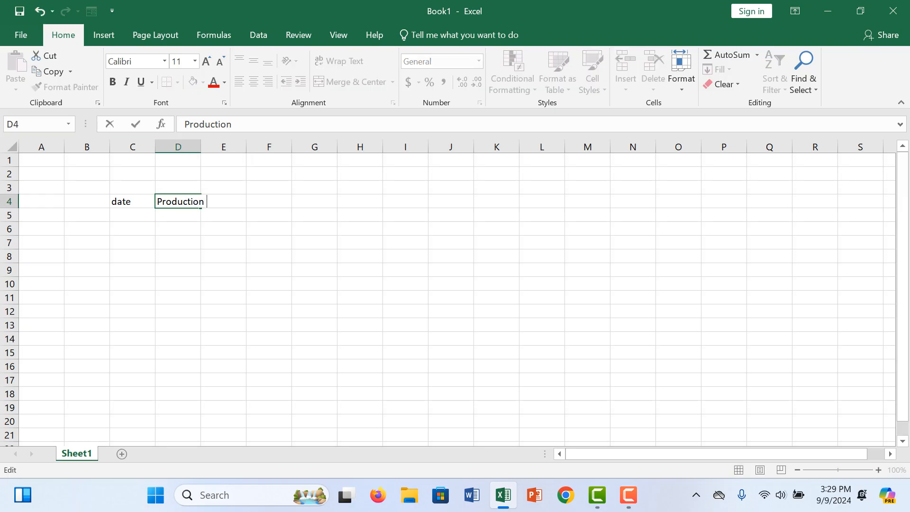
pyautogui.doubleClick(118, 202)
pyautogui.press('BackSpace')
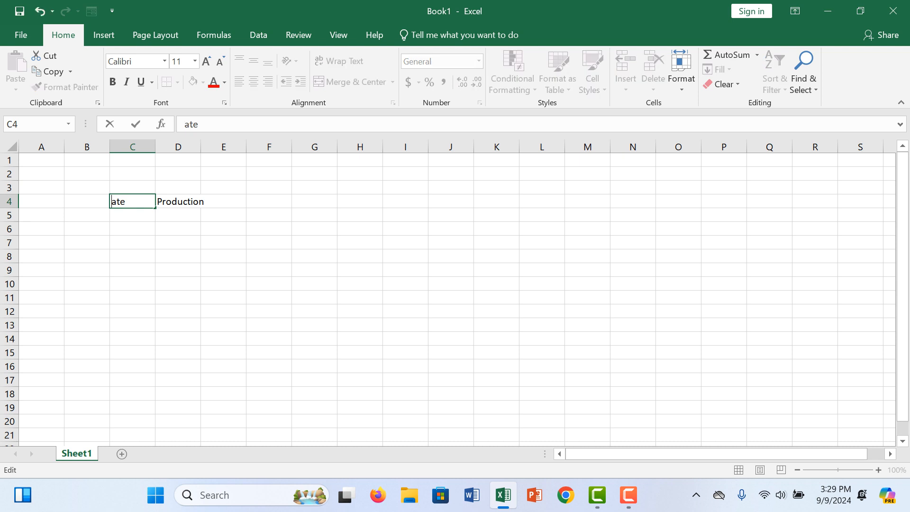
pyautogui.write('D')
pyautogui.click(203, 202)
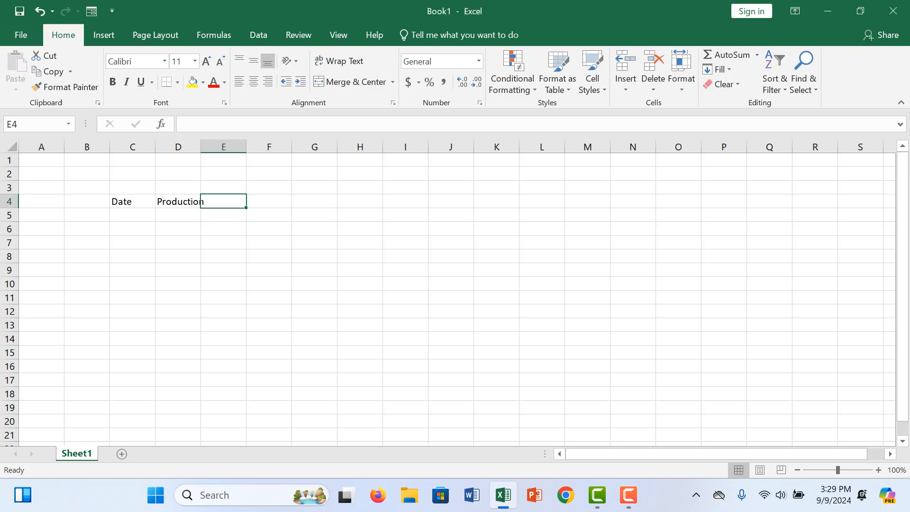
# - Fit column D to its header text and enter the header "Labour Cost" in cell E4
pyautogui.doubleClick(201, 147)
pyautogui.doubleClick(234, 202)
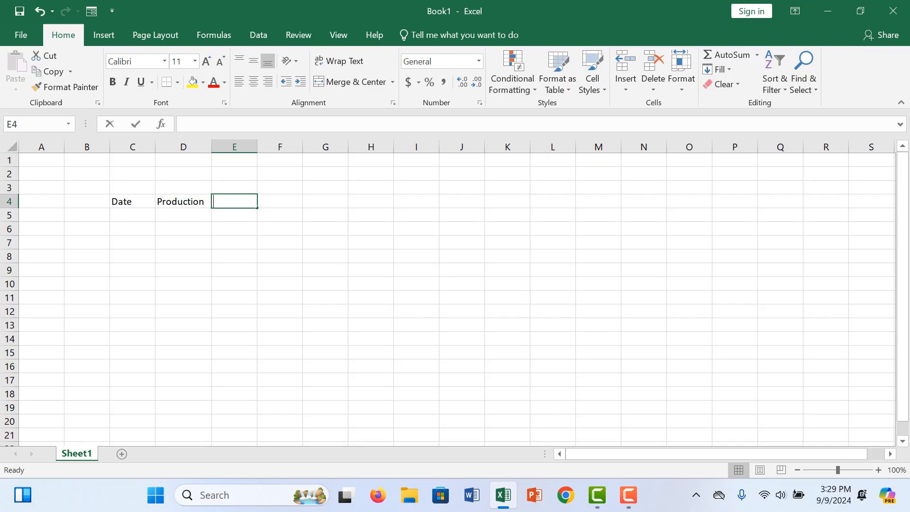
pyautogui.write('La')
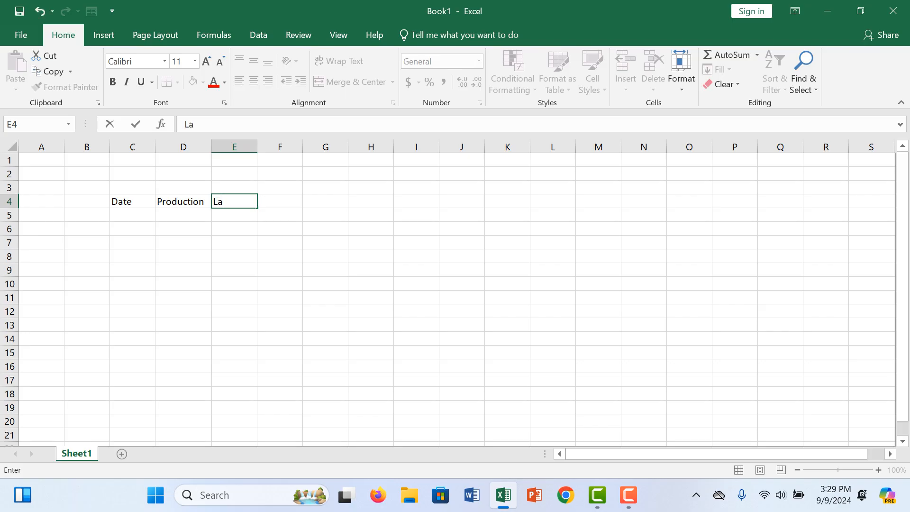
pyautogui.write('bour Cost')
pyautogui.press('Tab')
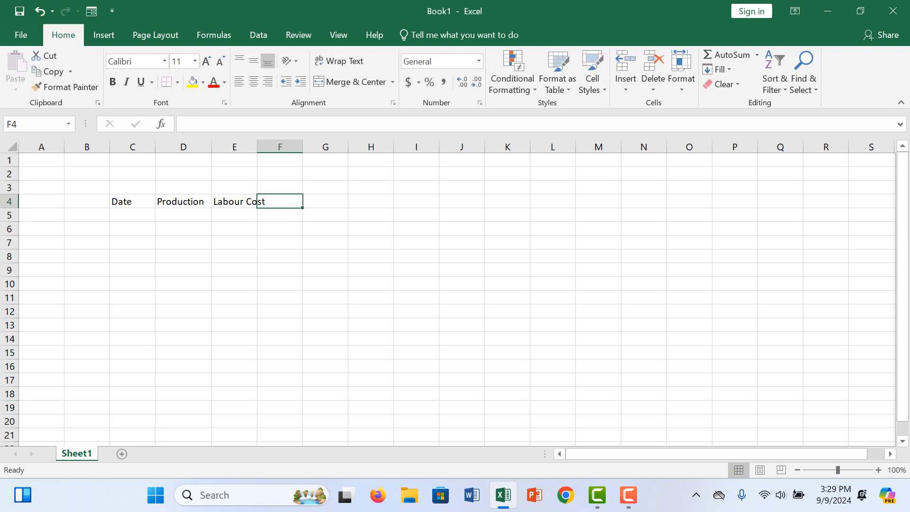
# - Enter the headers "ElectricBill" in cell F4 and "Other Cost" in cell G4
pyautogui.write('Elec')
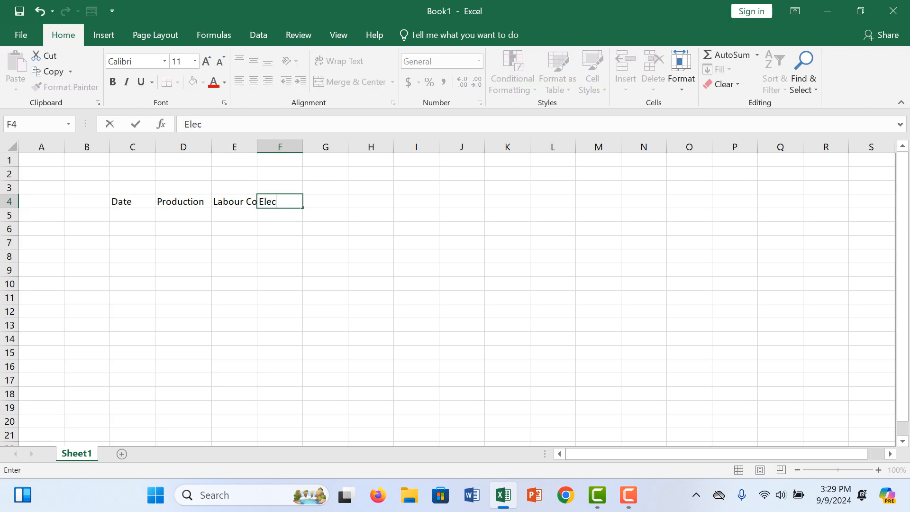
pyautogui.write('tricBill')
pyautogui.press('Tab')
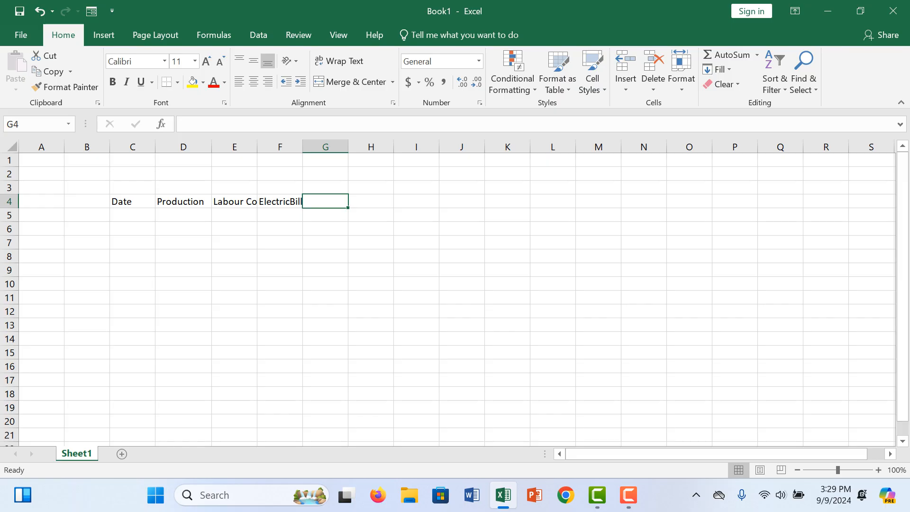
pyautogui.write('O')
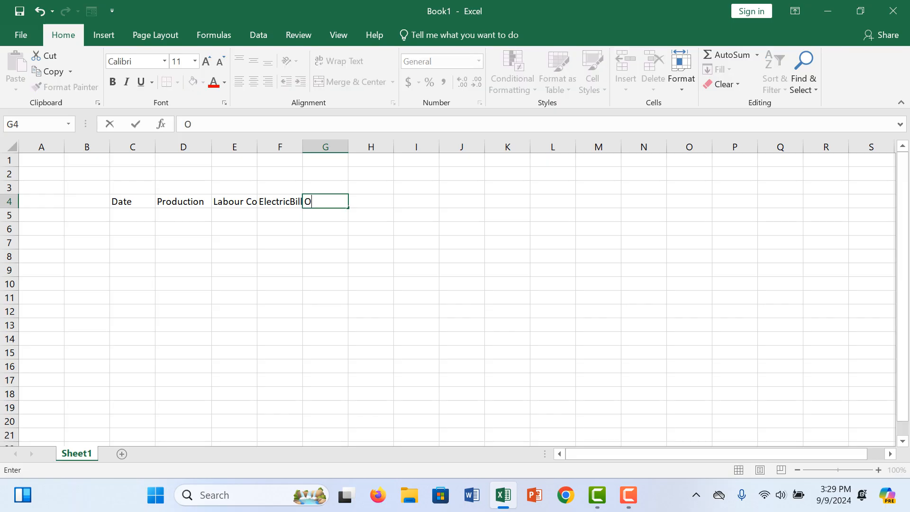
pyautogui.write('ther Cosr')
pyautogui.press('BackSpace')
pyautogui.write('t')
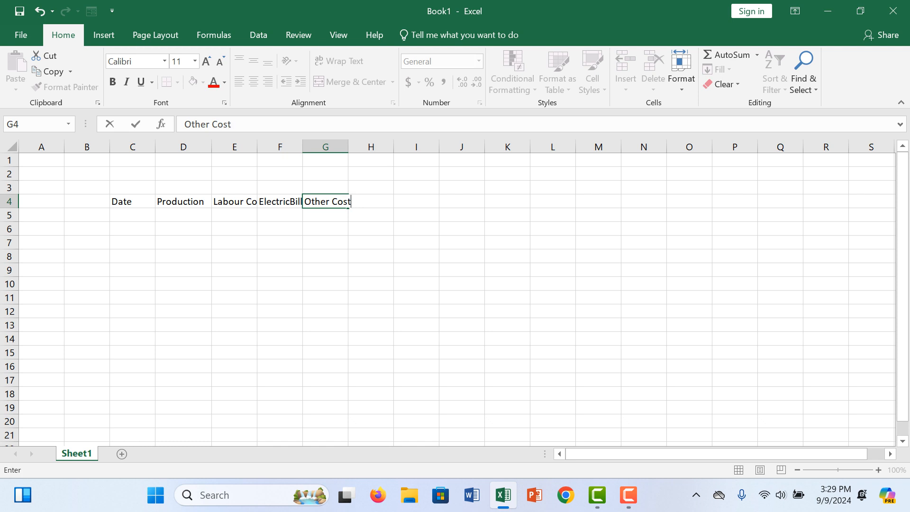
pyautogui.click(184, 242)
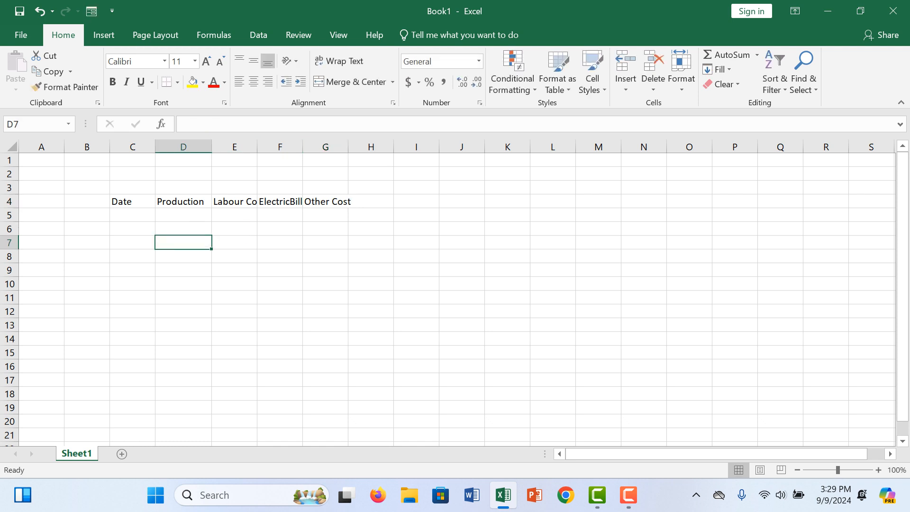
# - Widen columns E, F and G so that their headers fit
pyautogui.moveTo(303, 147); pyautogui.dragTo(402, 146)
pyautogui.press('Up')
pyautogui.press('Up')
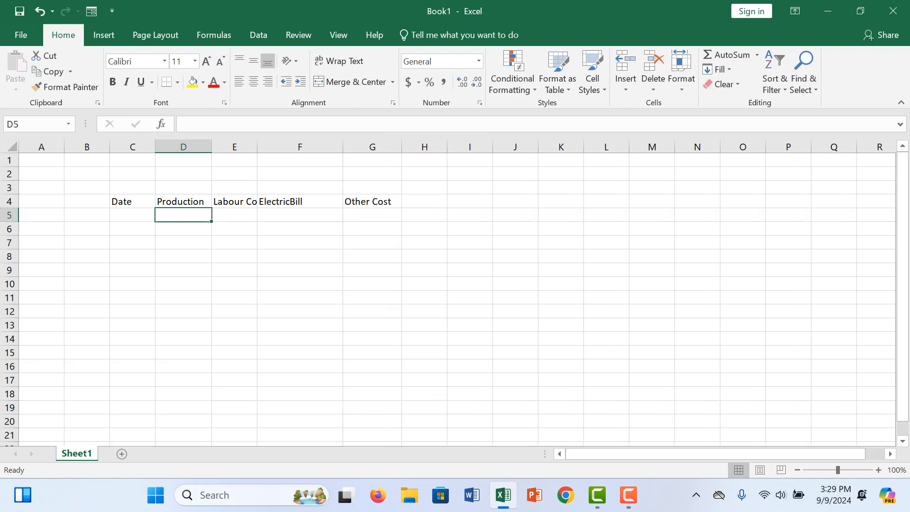
pyautogui.moveTo(257, 146); pyautogui.dragTo(277, 146)
pyautogui.click(184, 270)
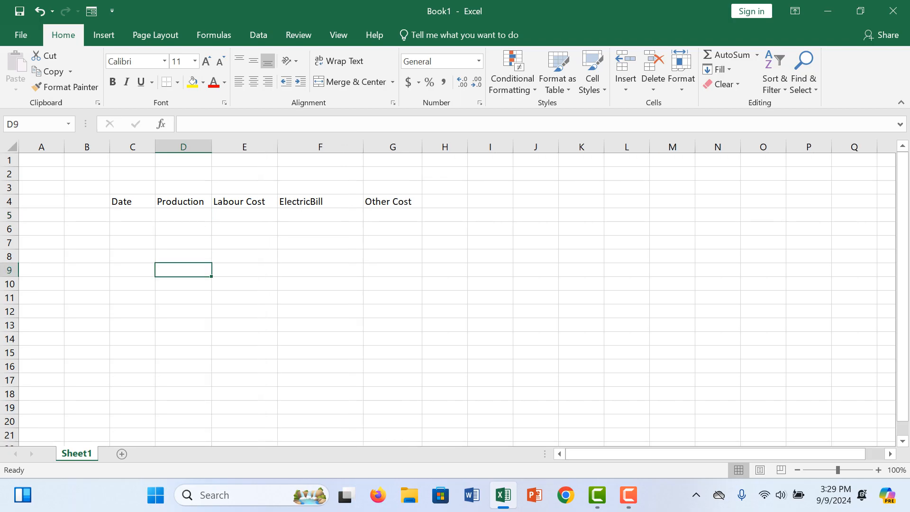
# - Enter the first date, 1/1/2024, in cell C5 under the Date header
pyautogui.click(132, 215)
pyautogui.write('1')
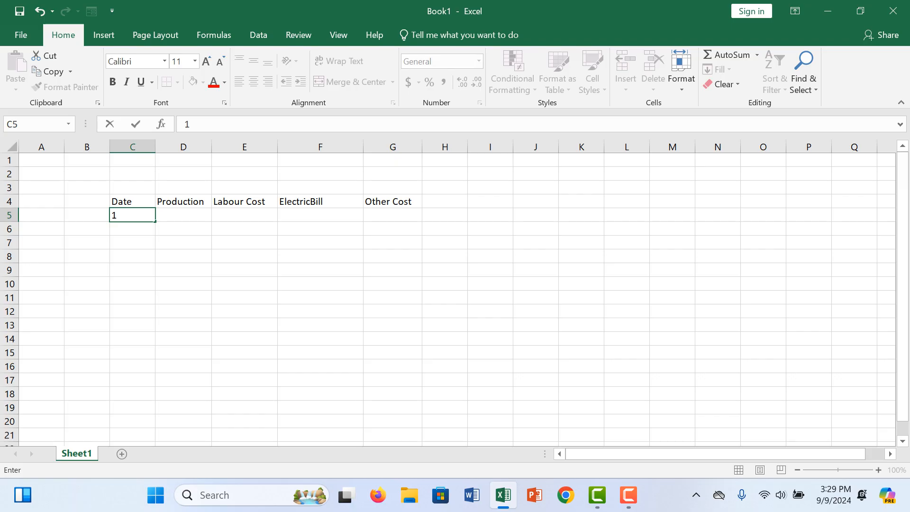
pyautogui.write('/1/2024')
pyautogui.press('Return')
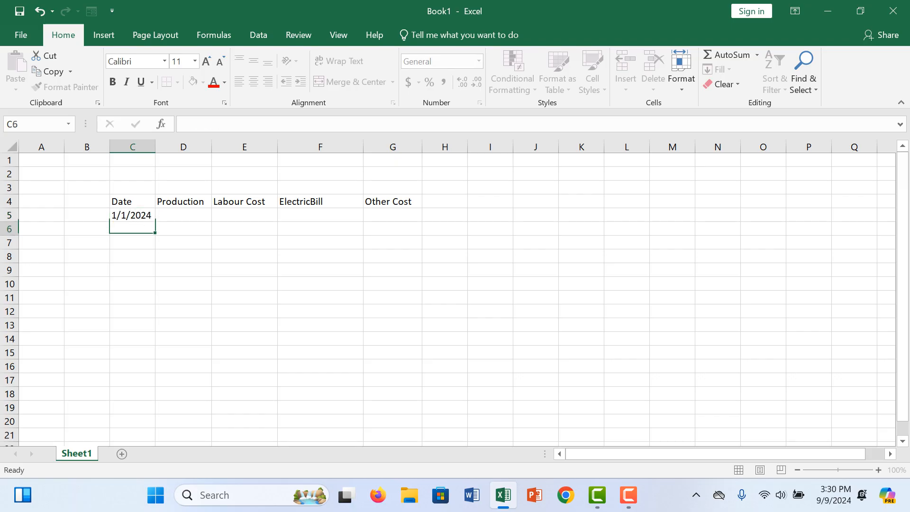
# - Fill the date series down from C5 to C15, ending at 1/11/2024, and widen column C to fit the dates
pyautogui.press('Up')
pyautogui.moveTo(155, 221); pyautogui.dragTo(143, 354)
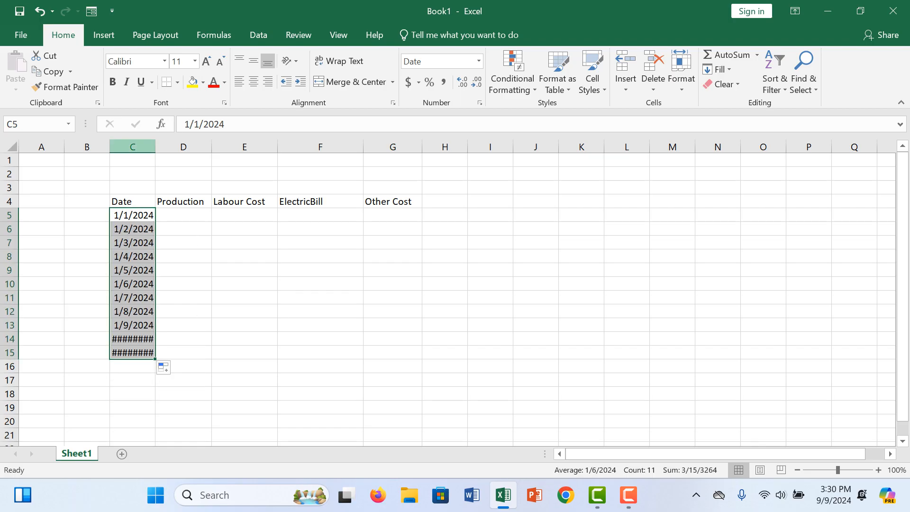
pyautogui.moveTo(155, 146); pyautogui.dragTo(174, 146)
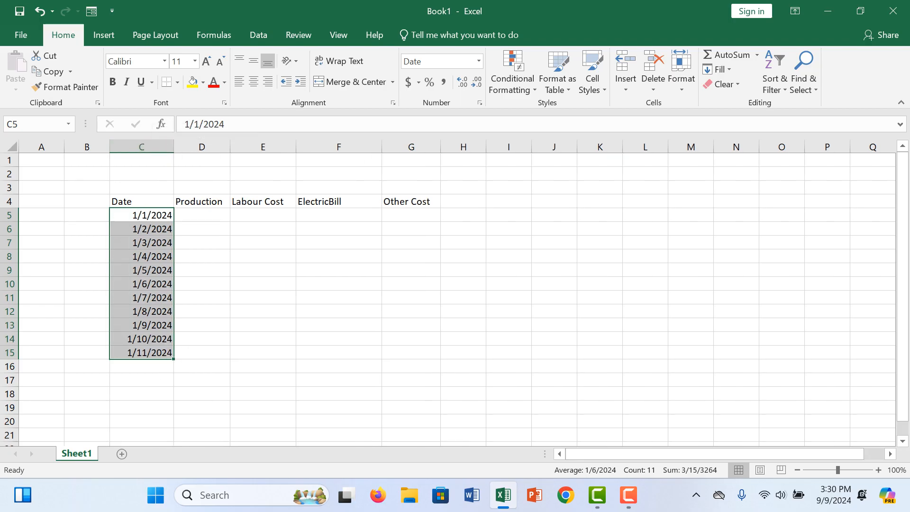
# - Enter the production values 5000, 25000 and 4500 in cells D5 to D7
pyautogui.click(202, 215)
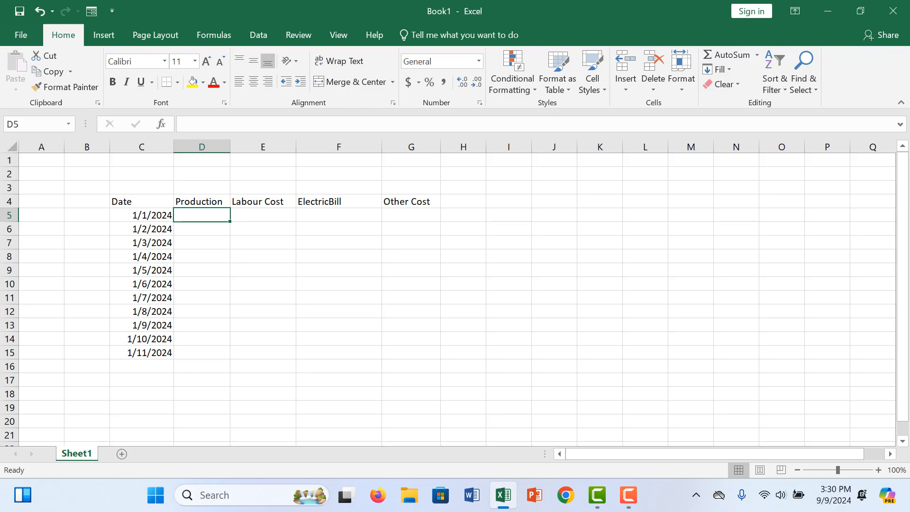
pyautogui.press('F9')
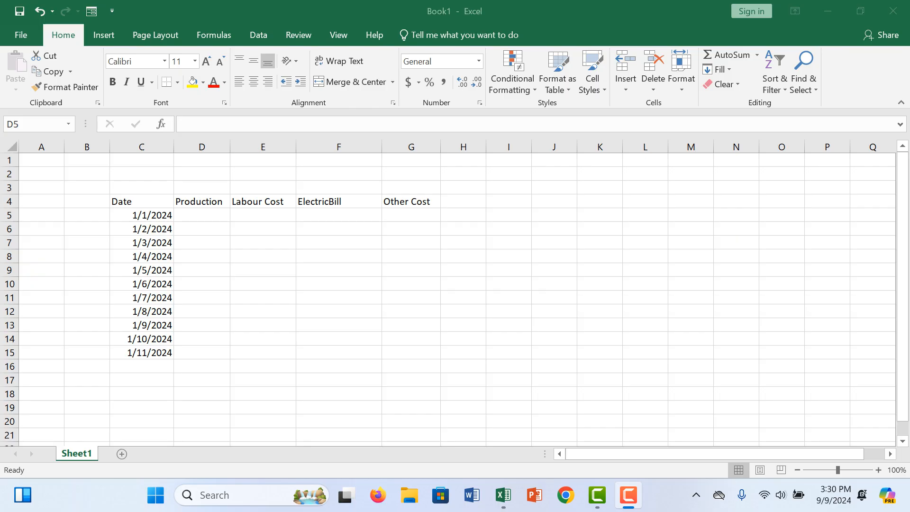
pyautogui.doubleClick(203, 216)
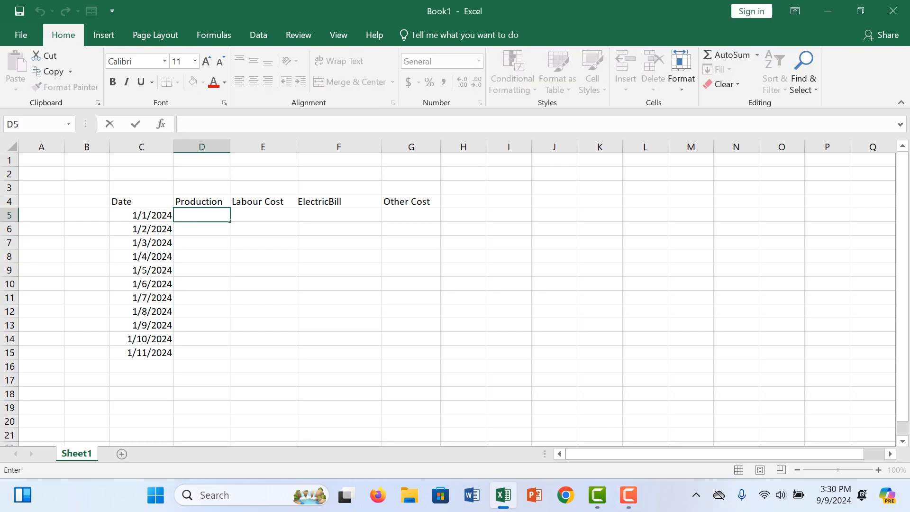
pyautogui.write('5000')
pyautogui.press('Return')
pyautogui.write('25000')
pyautogui.press('Return')
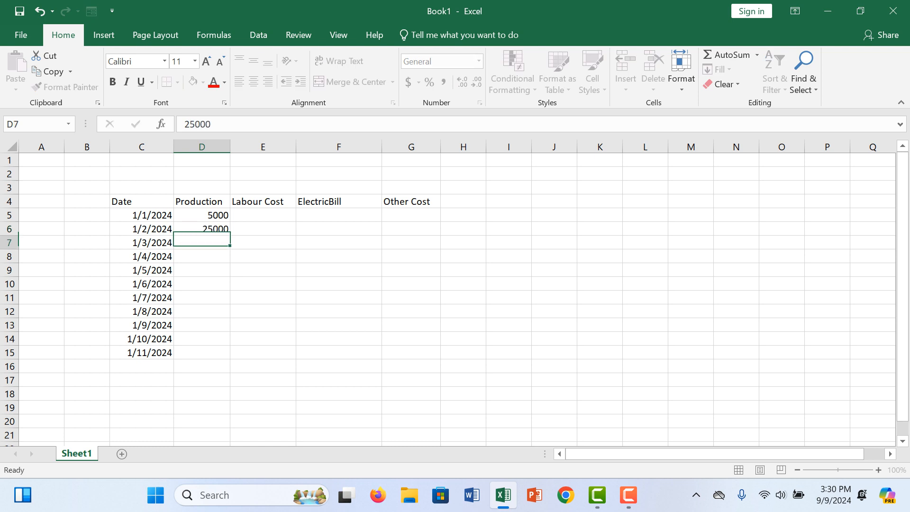
pyautogui.write('4500')
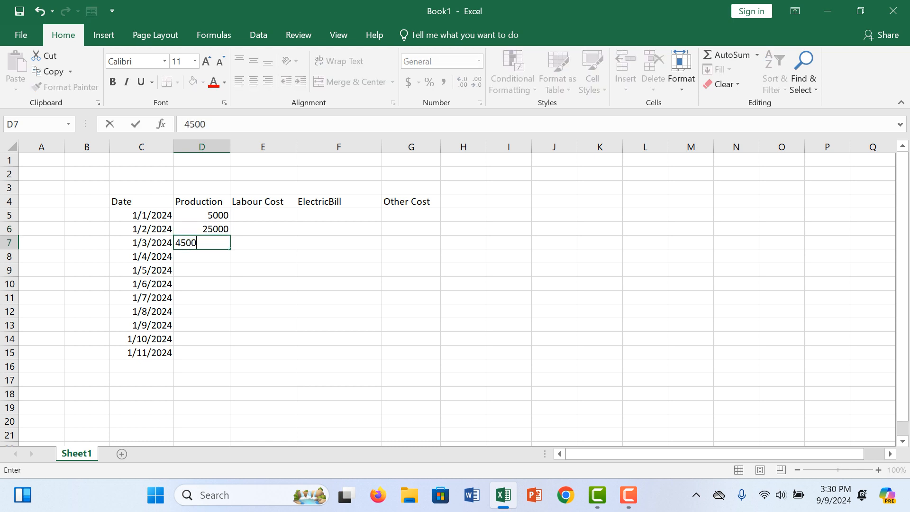
pyautogui.press('Return')
# - Enter the production values 2000, 3000, 2500 and 2700 in cells D8 to D11
pyautogui.write('2000')
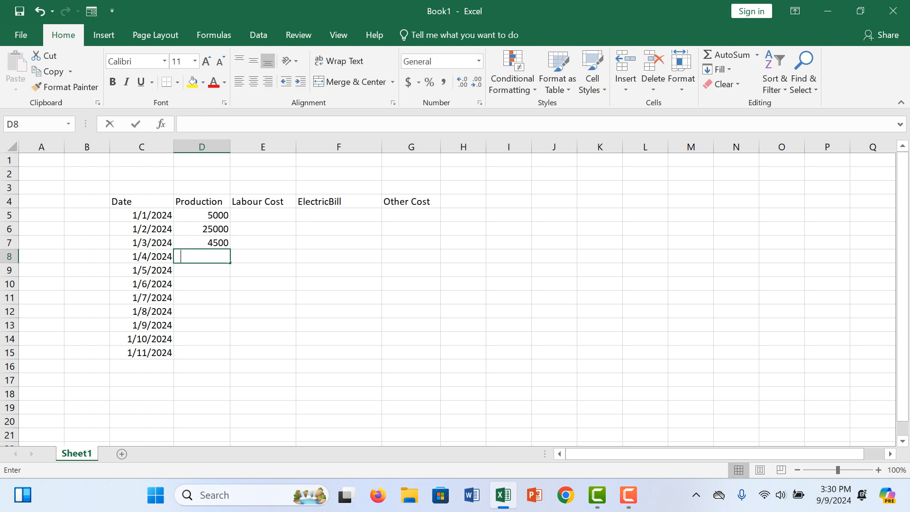
pyautogui.press('Return')
pyautogui.write('3000')
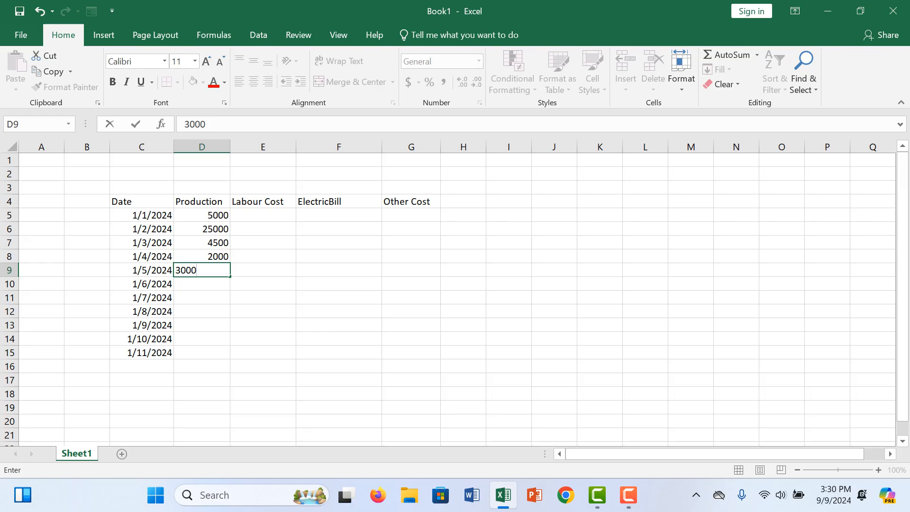
pyautogui.press('Return')
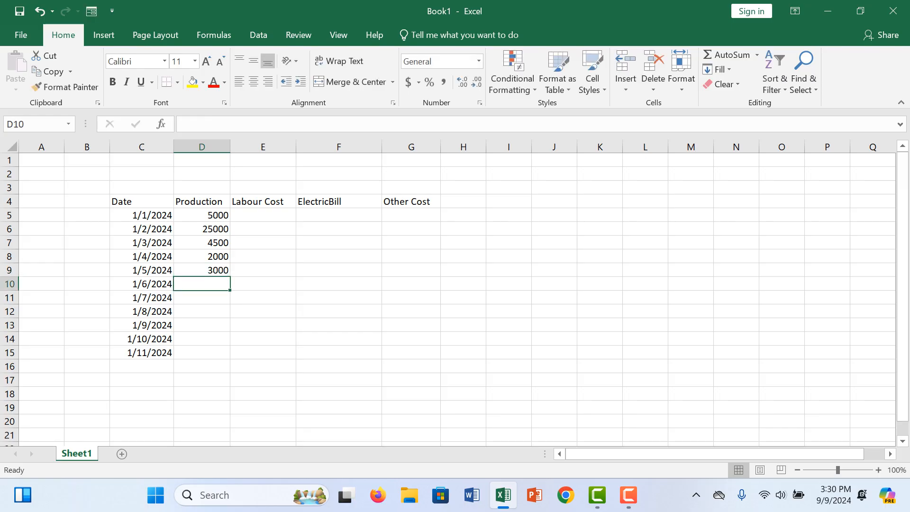
pyautogui.write('2500')
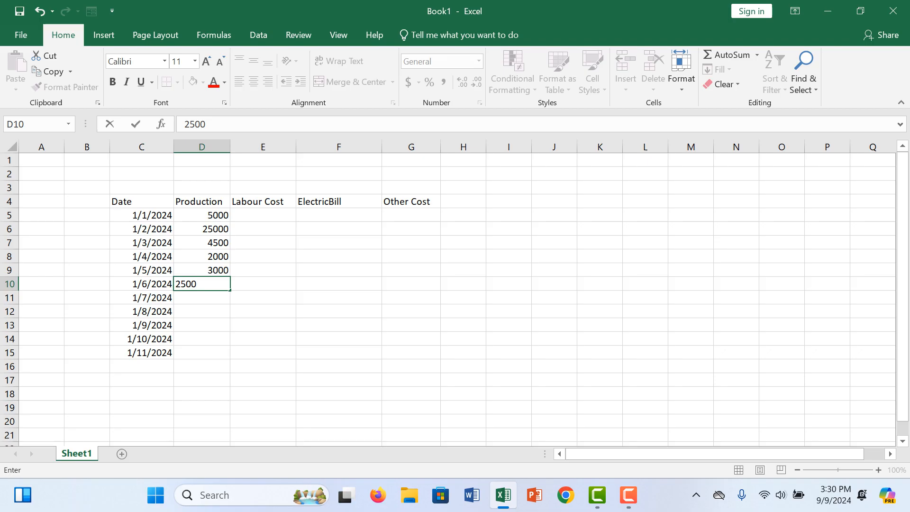
pyautogui.press('Return')
pyautogui.write('2700')
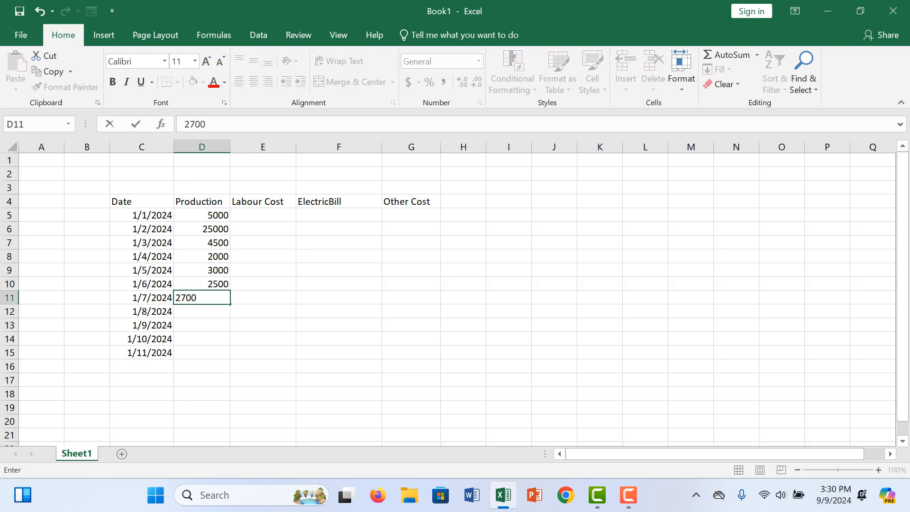
pyautogui.press('Return')
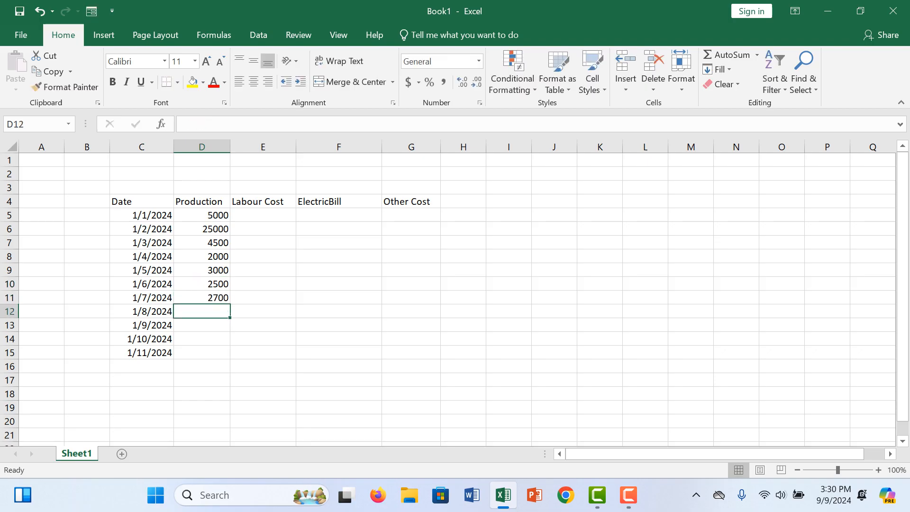
# - Enter the production values 7800, 6500, 4500 and 7800 in cells D12 to D15
pyautogui.write('98')
pyautogui.press('BackSpace')
pyautogui.press('BackSpace')
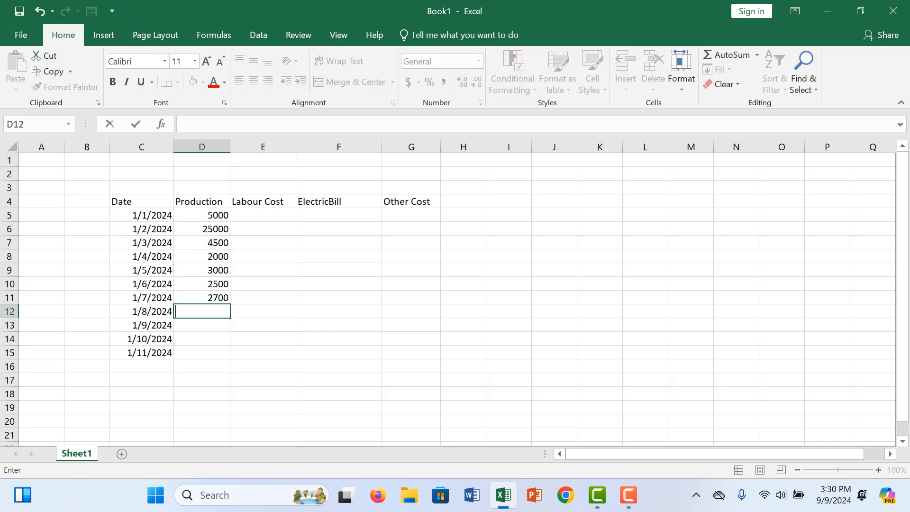
pyautogui.write('7800')
pyautogui.press('Return')
pyautogui.write('6500')
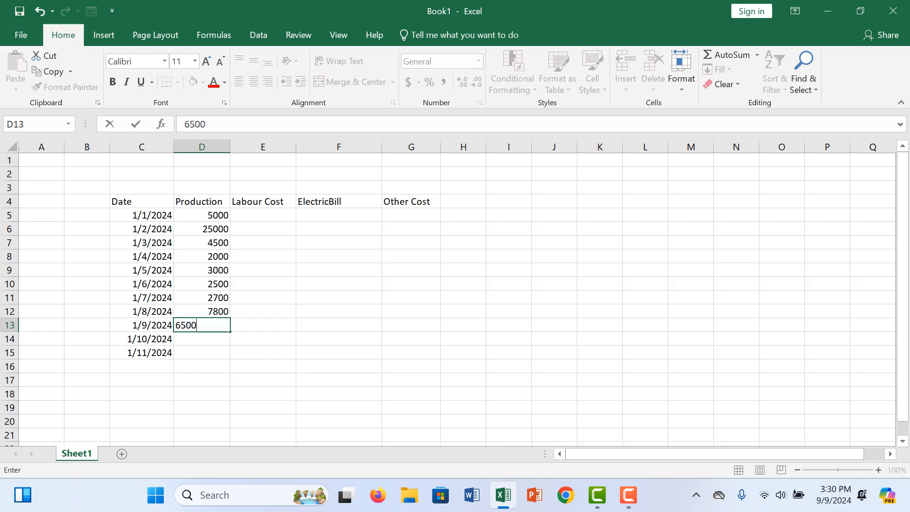
pyautogui.press('Return')
pyautogui.write('4500')
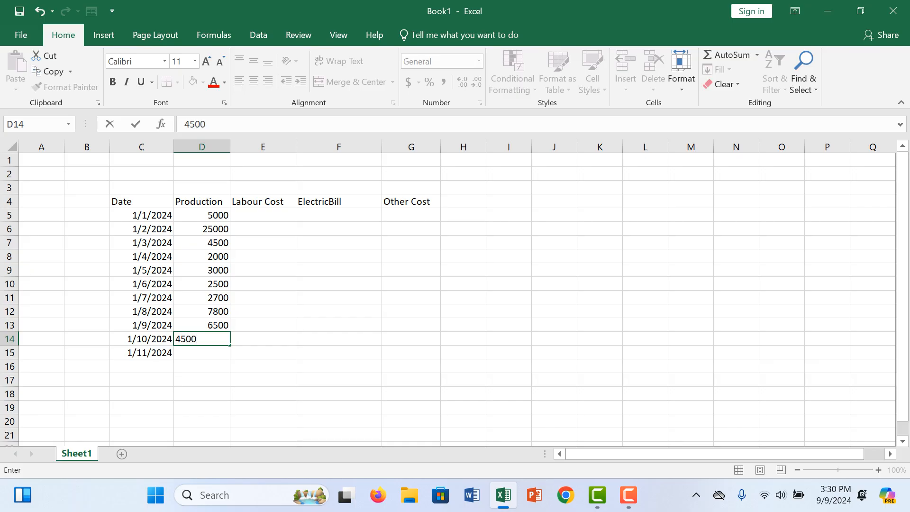
pyautogui.press('Return')
pyautogui.write('7800')
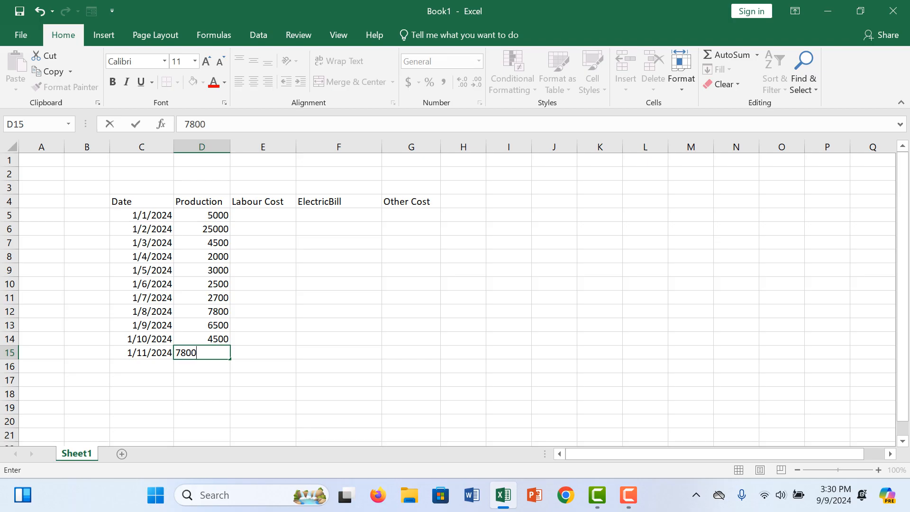
# - Enter the labour costs 500, 2500 and 450 in cells E5 to E7
pyautogui.click(263, 215)
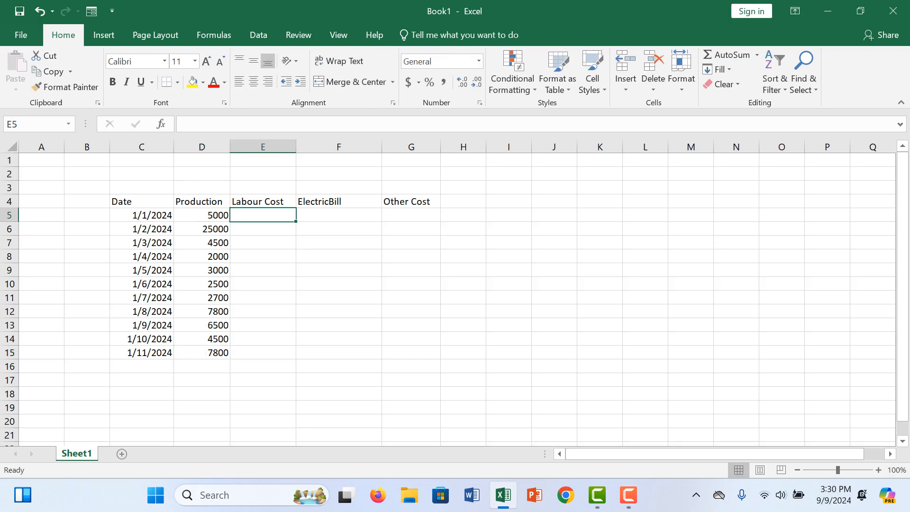
pyautogui.press('Left')
pyautogui.press('Right')
pyautogui.write('5000')
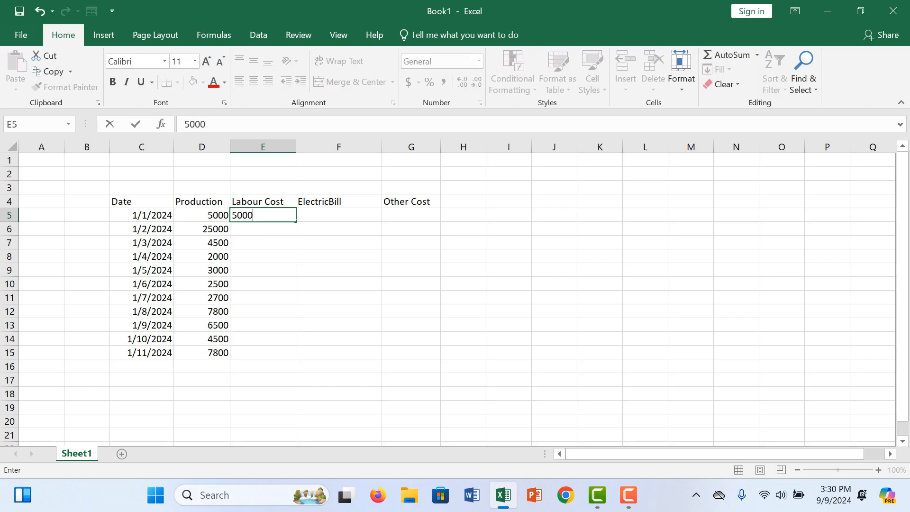
pyautogui.press('BackSpace')
pyautogui.press('Return')
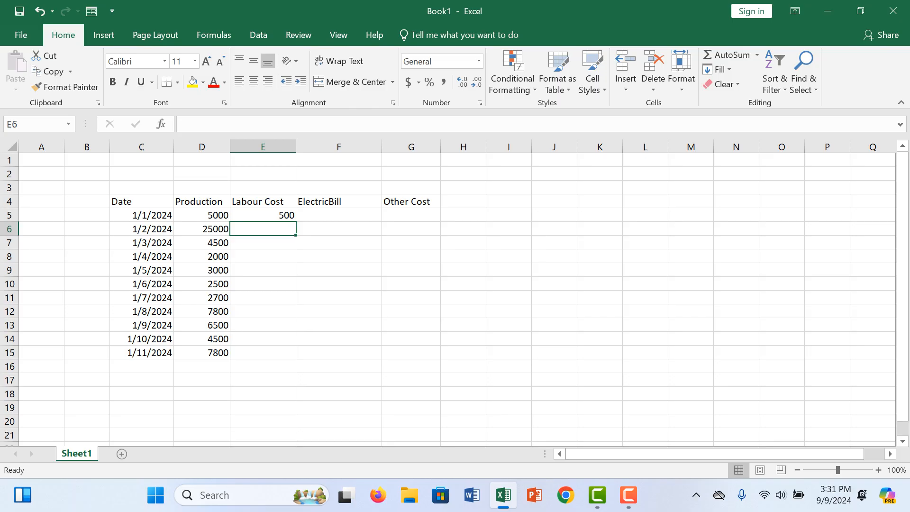
pyautogui.write('2500')
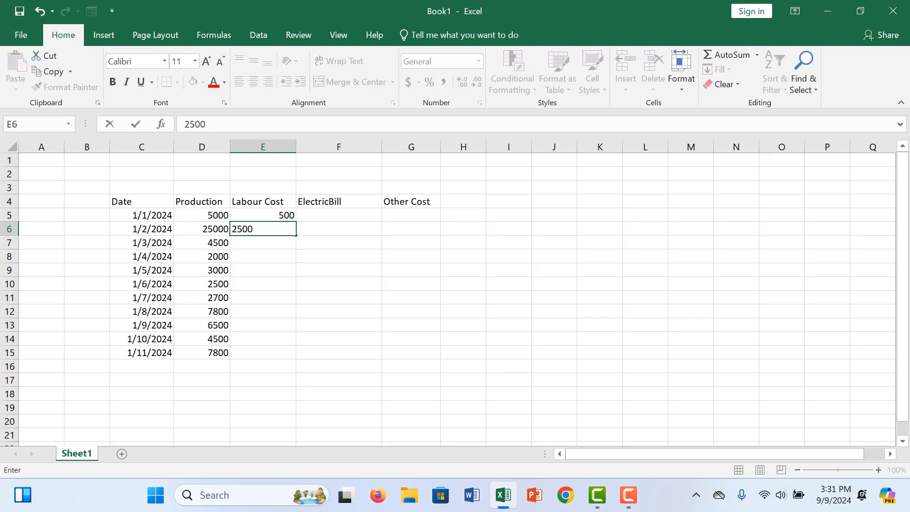
pyautogui.press('Return')
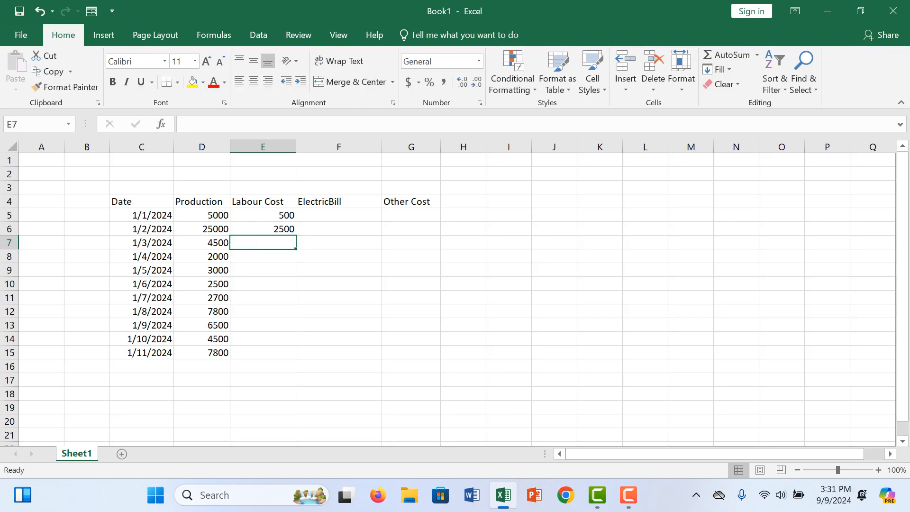
pyautogui.write('450')
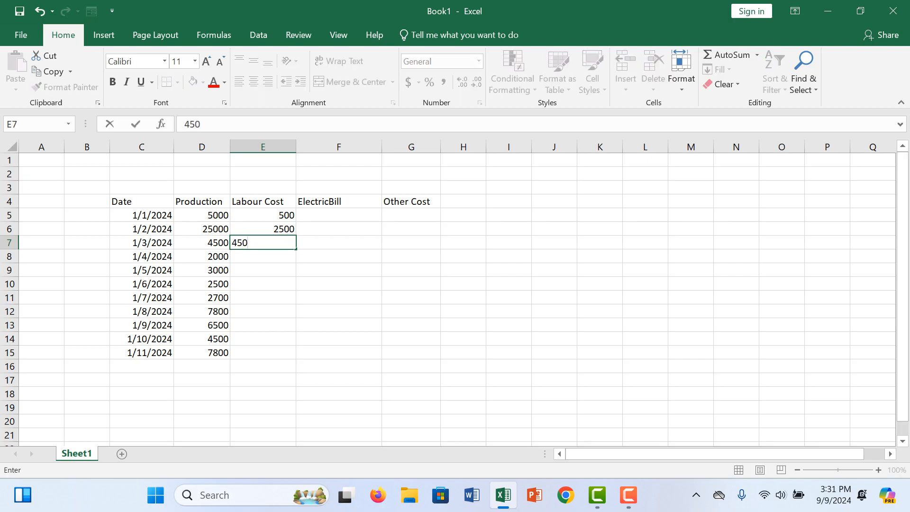
pyautogui.press('Return')
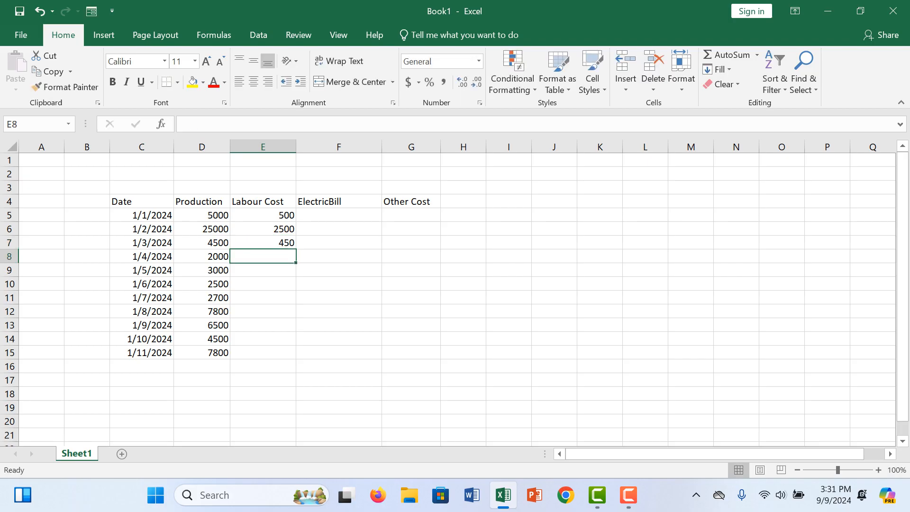
# - Enter the labour costs 2000 and 300 in cells E8 and E9
pyautogui.write('200')
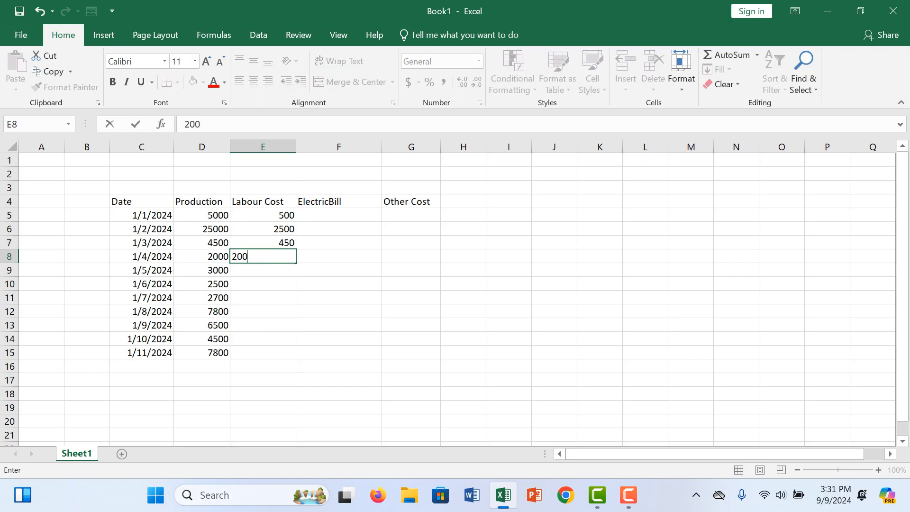
pyautogui.write('0')
pyautogui.press('Return')
pyautogui.write('300')
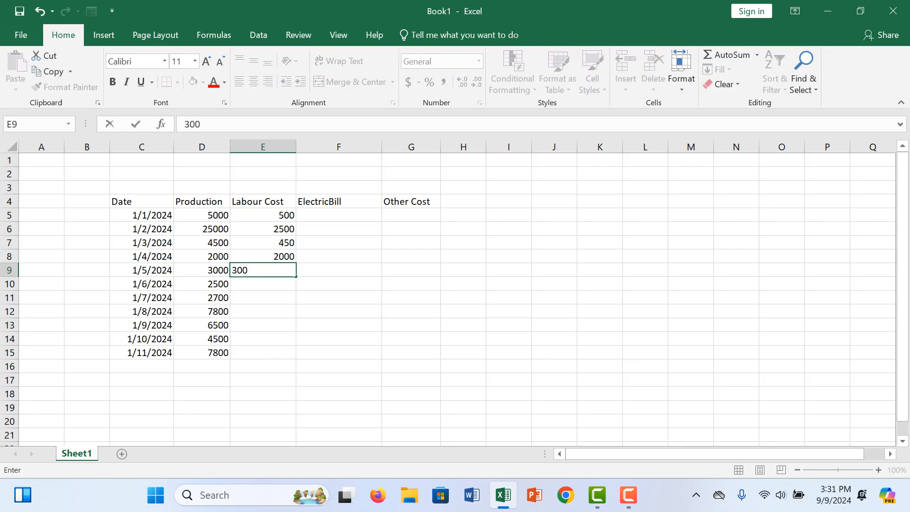
pyautogui.press('Return')
pyautogui.press('Return')
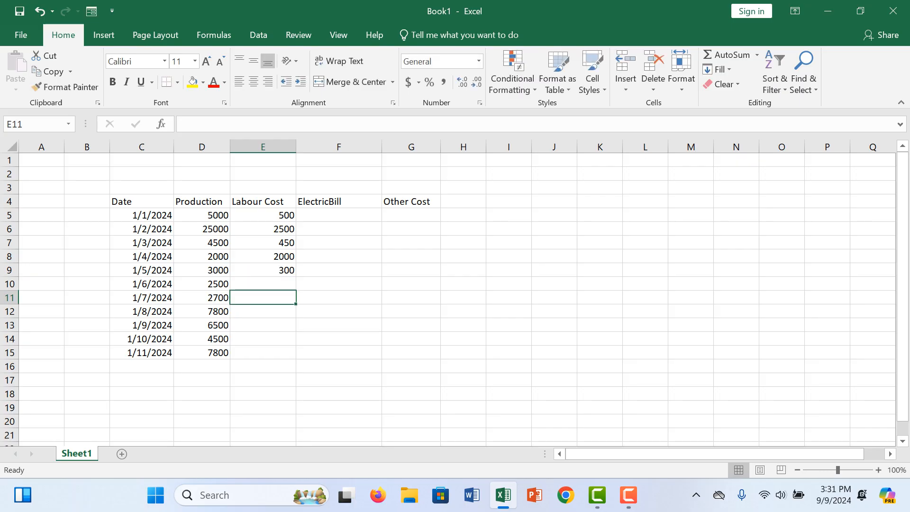
# - Replace the labour cost in E5 with the formula =D5*10% and fill it down to E15
pyautogui.click(263, 216)
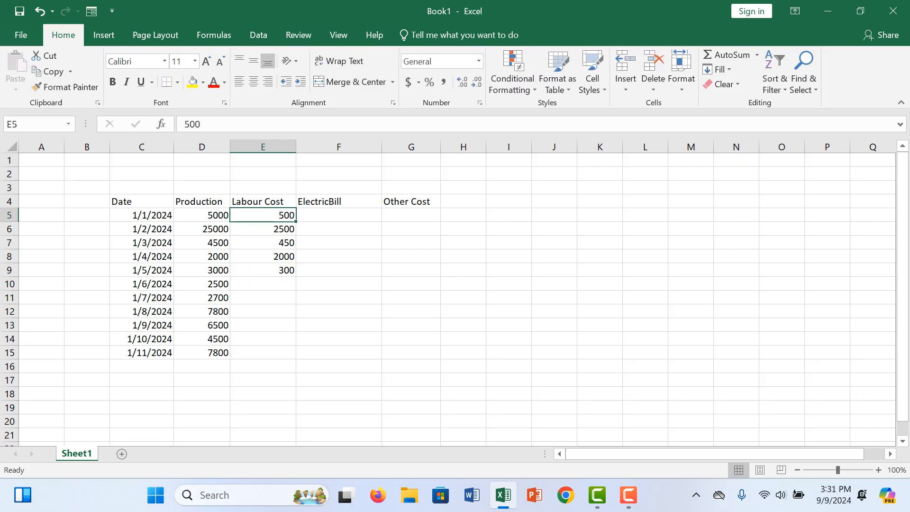
pyautogui.doubleClick(264, 215)
pyautogui.moveTo(295, 215); pyautogui.dragTo(279, 216)
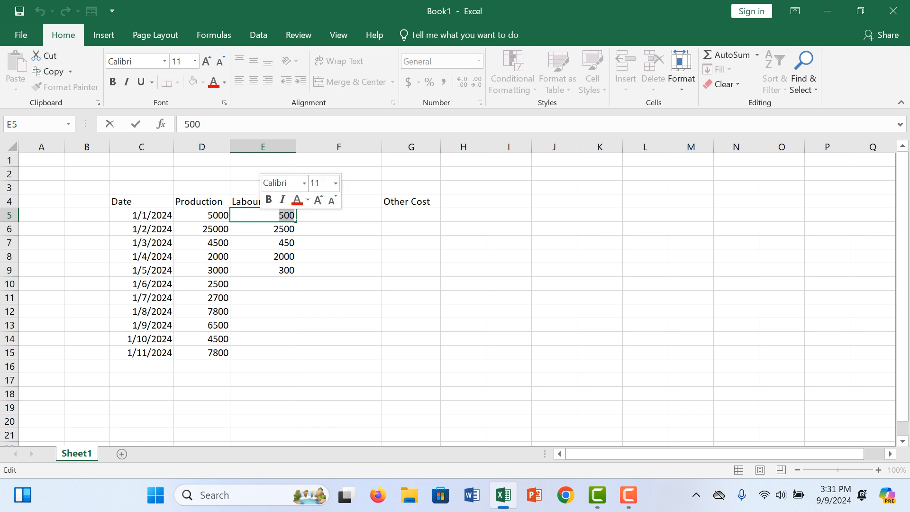
pyautogui.press('BackSpace')
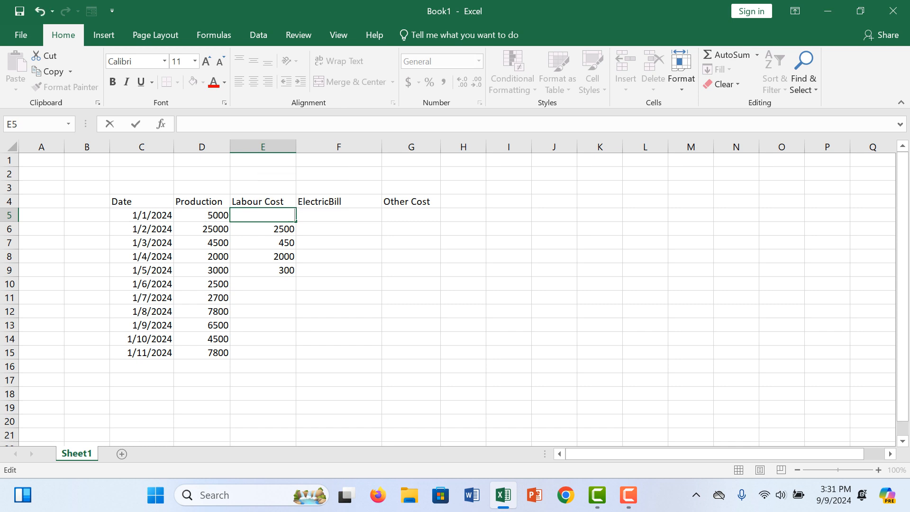
pyautogui.write('=')
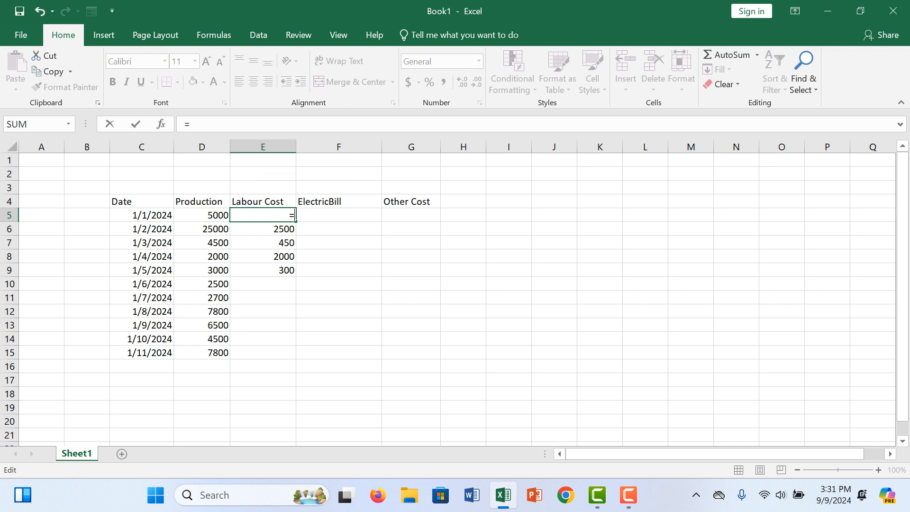
pyautogui.click(203, 215)
pyautogui.write('*10')
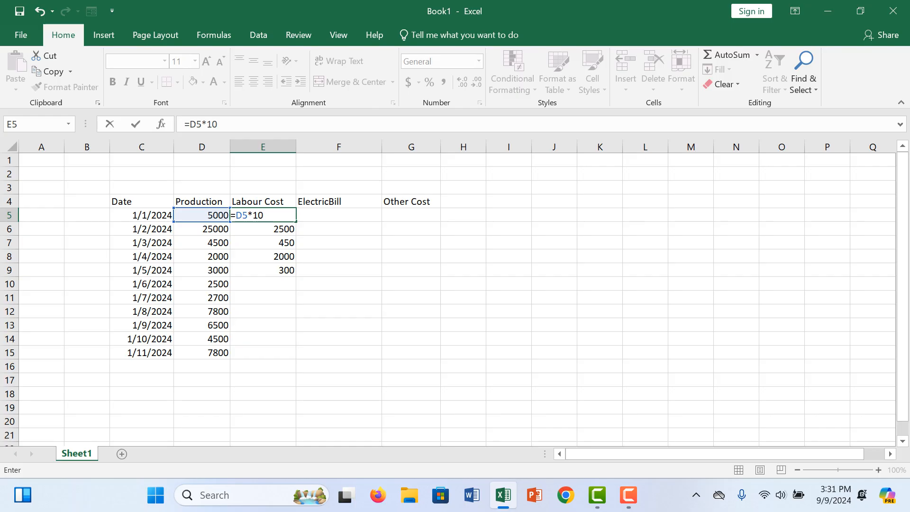
pyautogui.write('%')
pyautogui.press('Return')
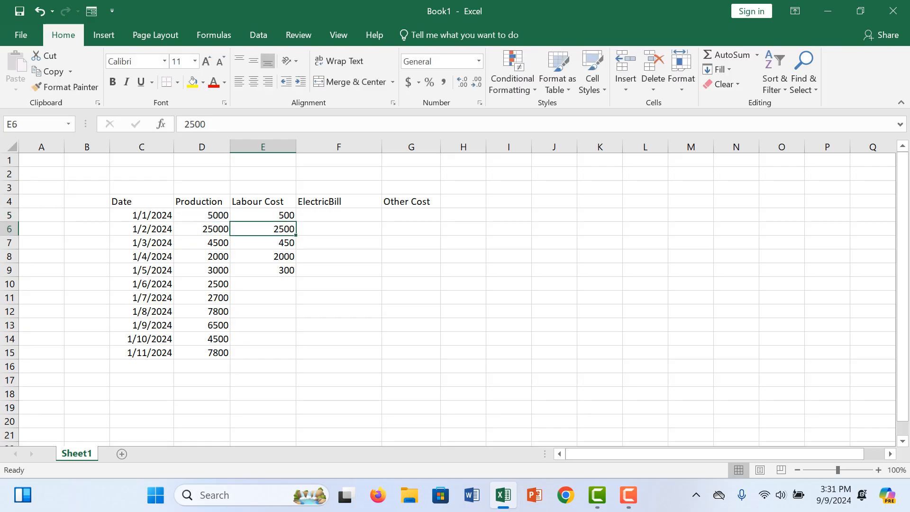
pyautogui.click(263, 215)
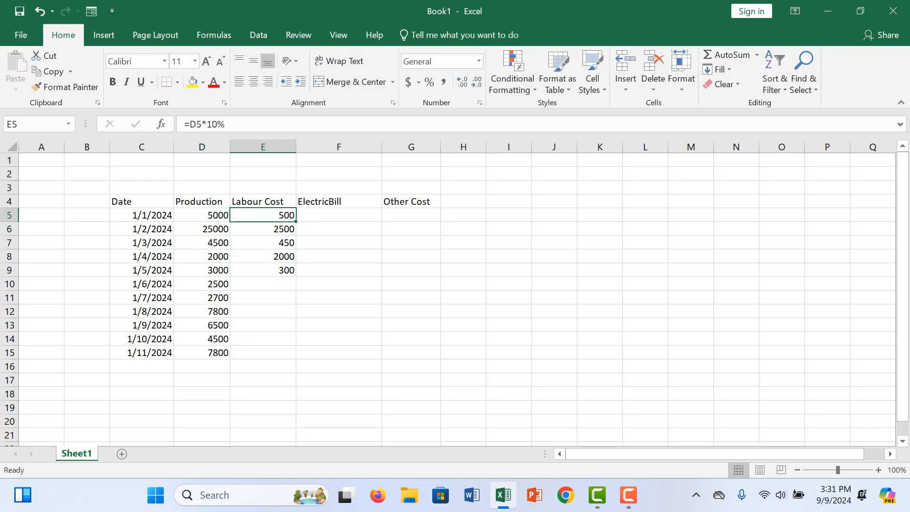
pyautogui.moveTo(296, 222)
pyautogui.mouseDown()
pyautogui.moveTo(266, 245)
pyautogui.moveTo(266, 368)
pyautogui.moveTo(265, 353)
pyautogui.mouseUp()
# - Enter the electric bill values 2650, 2550, 2400 and 3200 in cells F5 to F8
pyautogui.click(339, 215)
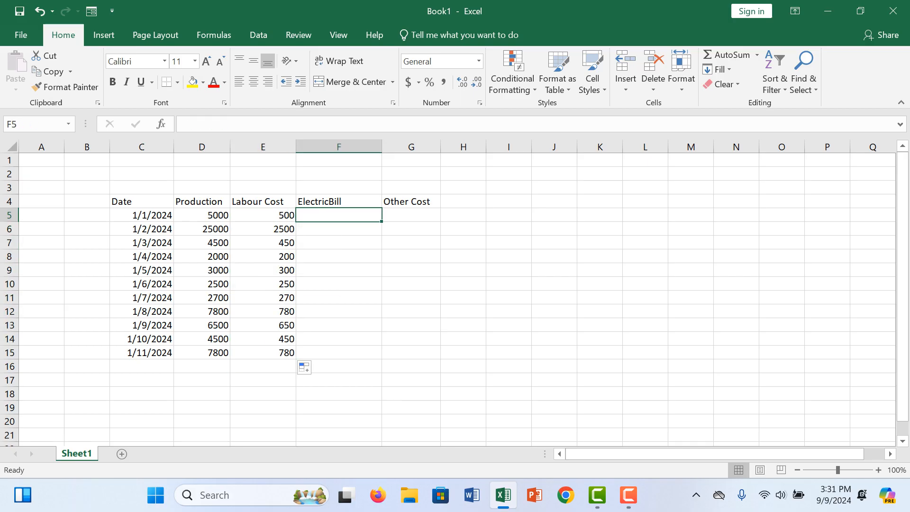
pyautogui.write('265')
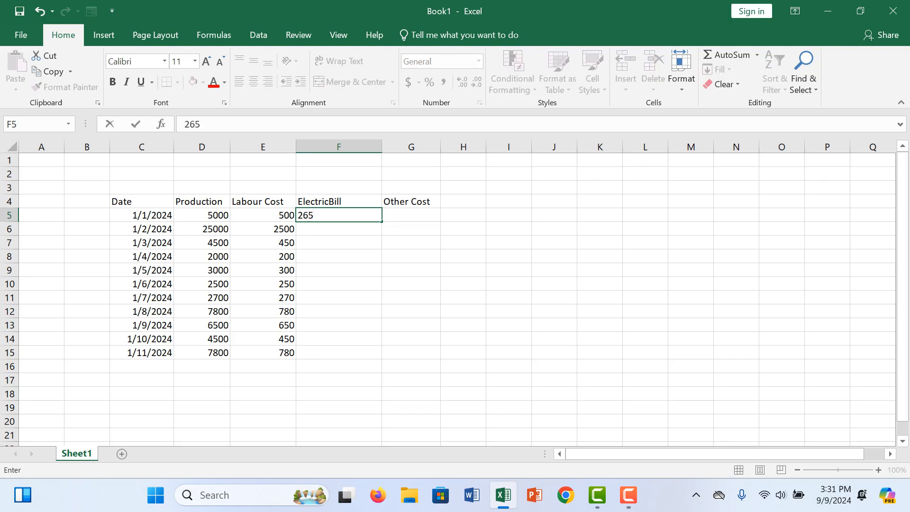
pyautogui.write('0')
pyautogui.press('Return')
pyautogui.write('2550')
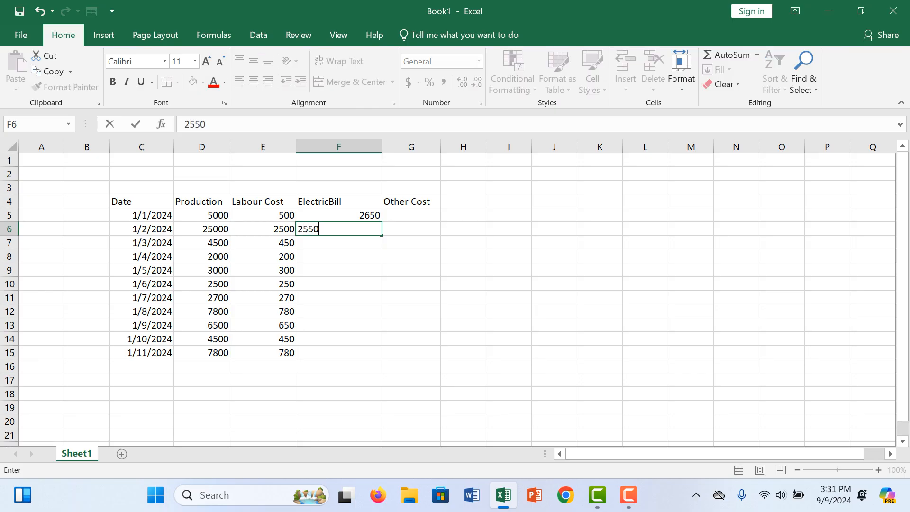
pyautogui.press('Return')
pyautogui.write('2400')
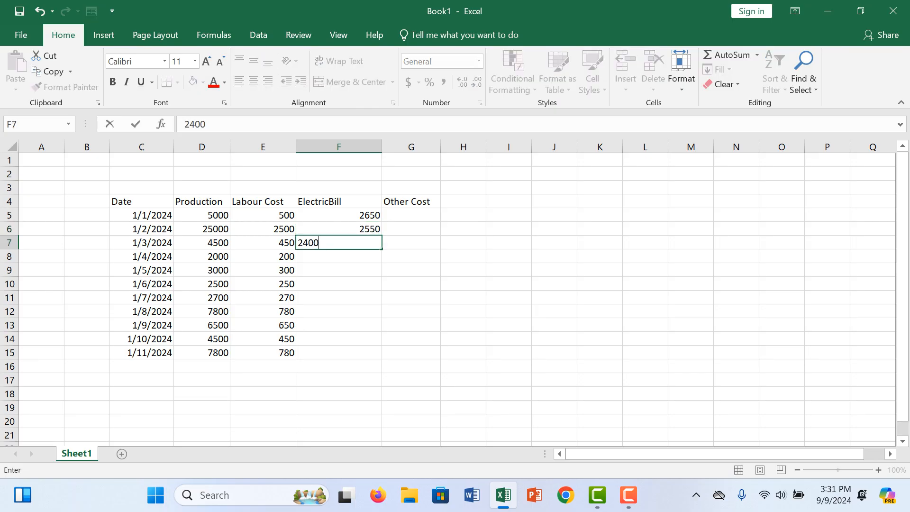
pyautogui.press('Return')
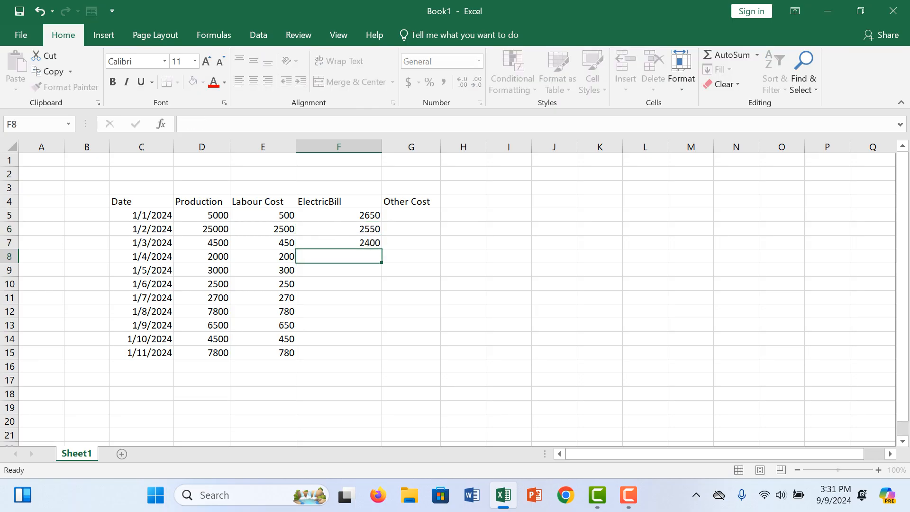
pyautogui.write('3200')
pyautogui.press('Return')
# - Copy the electric bill values from F5:F8 into F9:F12
pyautogui.moveTo(332, 214); pyautogui.dragTo(332, 311)
pyautogui.hotkey('ctrl', 'c')
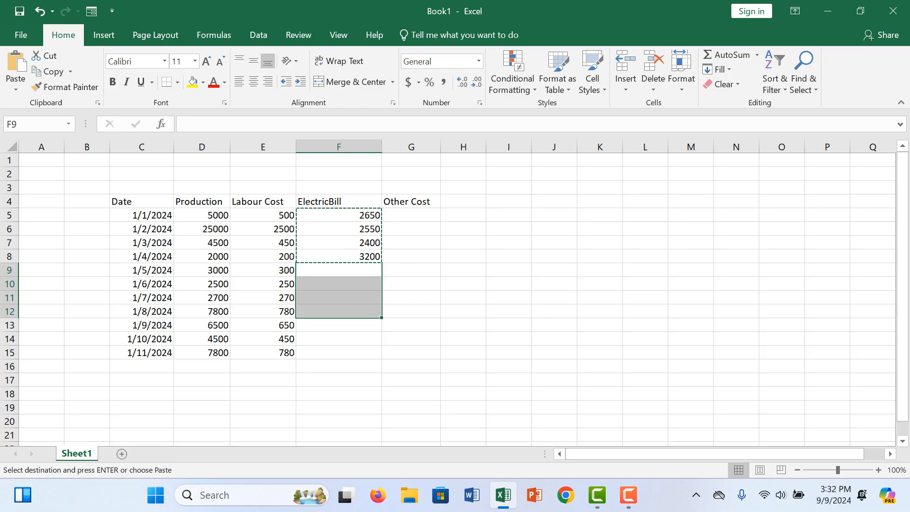
pyautogui.hotkey('ctrl', 'v')
pyautogui.click(339, 339)
# - Copy the electric bill values in F6:F10 and paste them starting at F13
pyautogui.moveTo(339, 270)
pyautogui.mouseDown()
pyautogui.moveTo(338, 312)
pyautogui.moveTo(339, 284)
pyautogui.mouseUp()
pyautogui.moveTo(339, 229); pyautogui.dragTo(338, 284)
pyautogui.hotkey('ctrl', 'c')
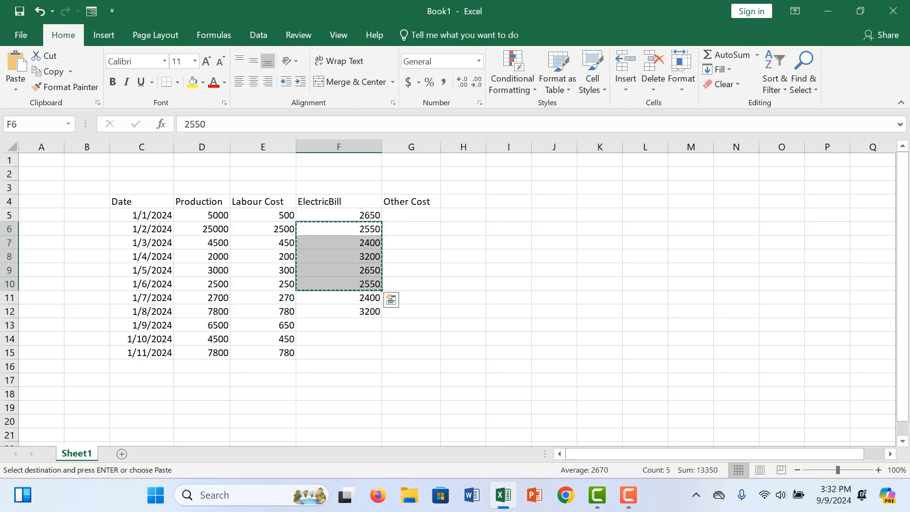
pyautogui.moveTo(339, 325); pyautogui.dragTo(339, 353)
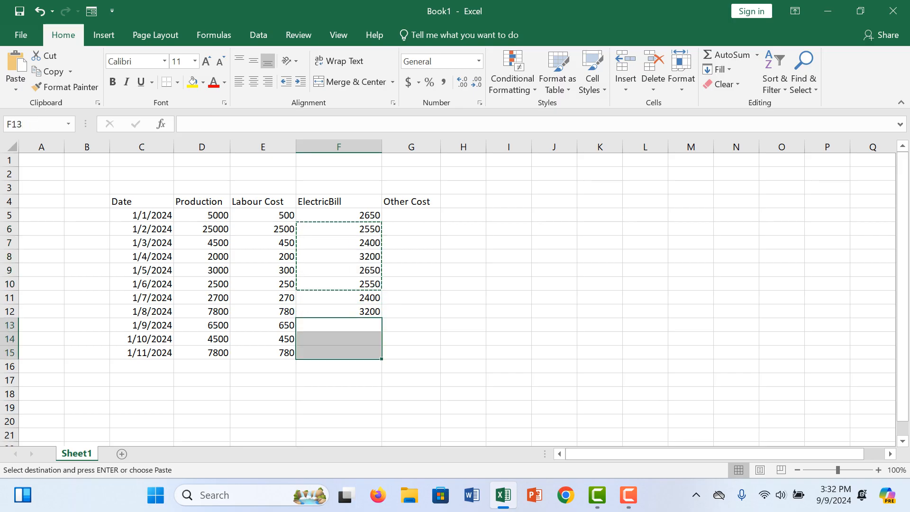
pyautogui.hotkey('ctrl', 'v')
pyautogui.click(339, 353)
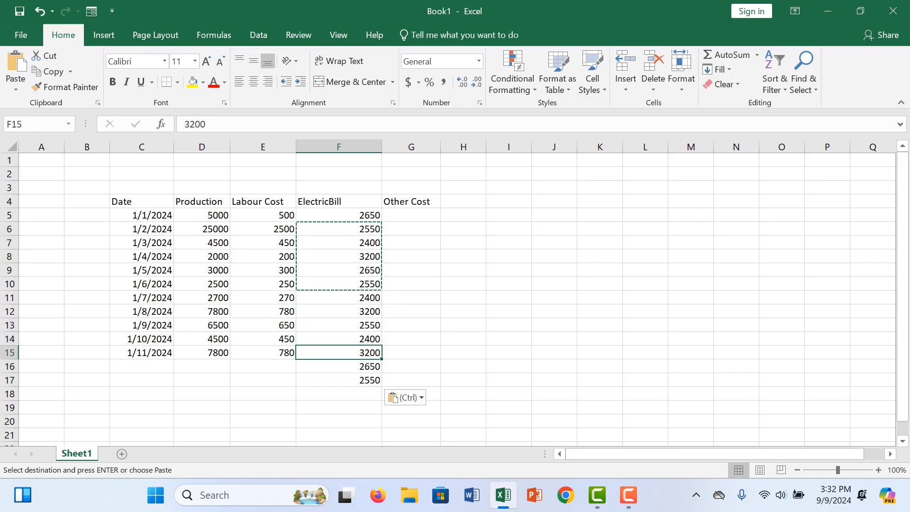
# - Delete the surplus electric bill cells F16:F17 below the last date, shifting cells left
pyautogui.moveTo(338, 367); pyautogui.dragTo(339, 380)
pyautogui.rightClick(358, 379)
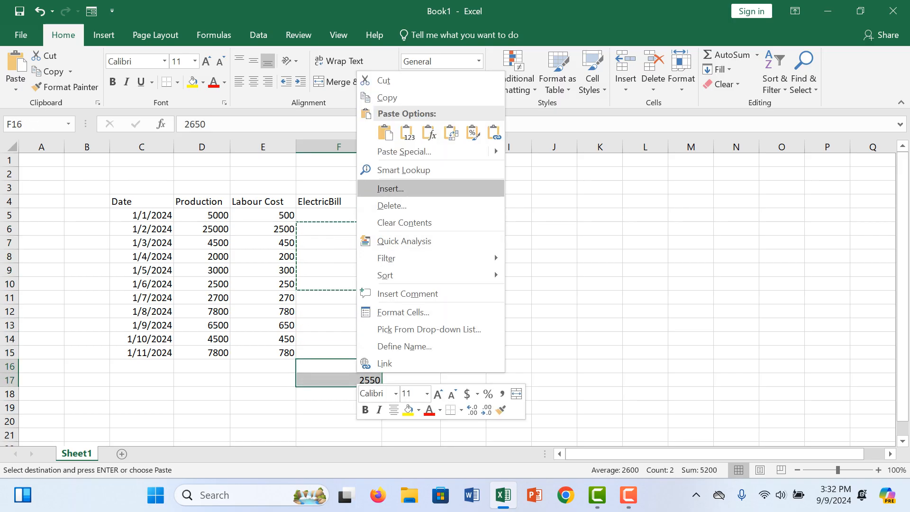
pyautogui.click(391, 205)
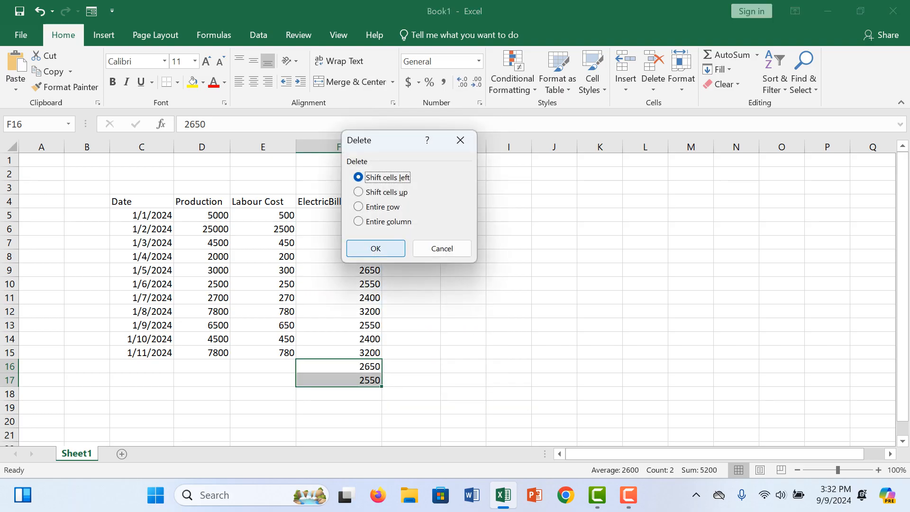
pyautogui.click(376, 247)
pyautogui.click(463, 215)
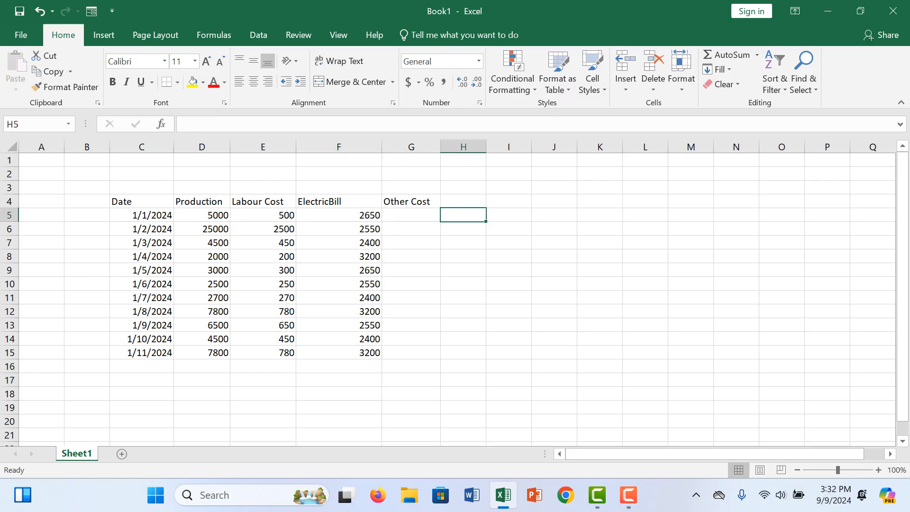
# - Enter the other costs 750, 800, 300, 250 and 560 in cells G5 to G9
pyautogui.click(411, 216)
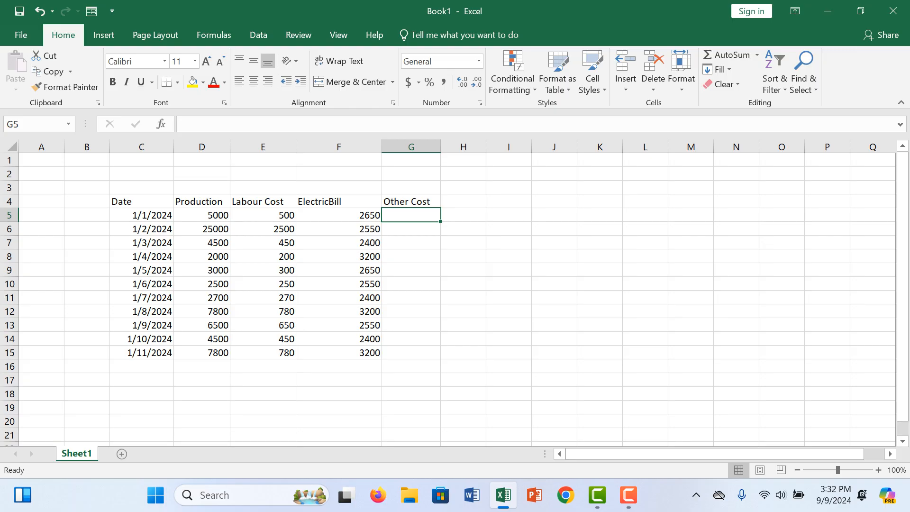
pyautogui.write('750')
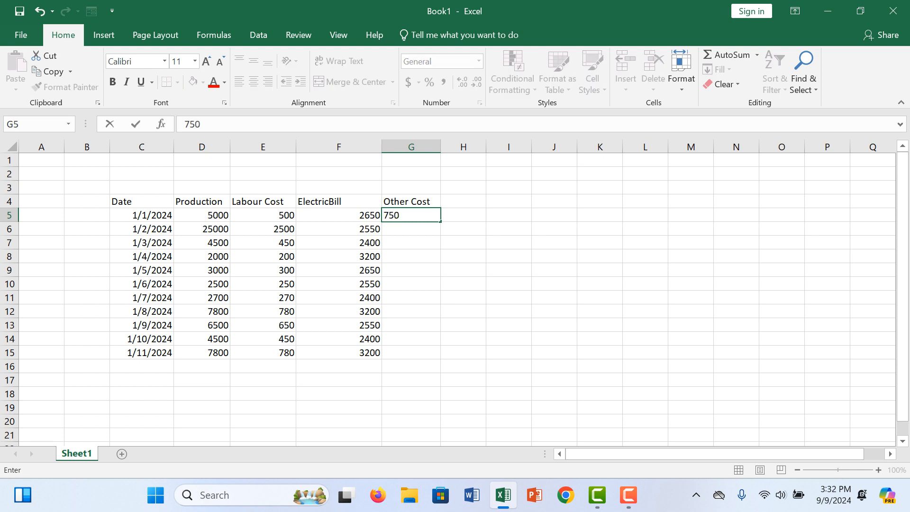
pyautogui.press('Return')
pyautogui.write('800')
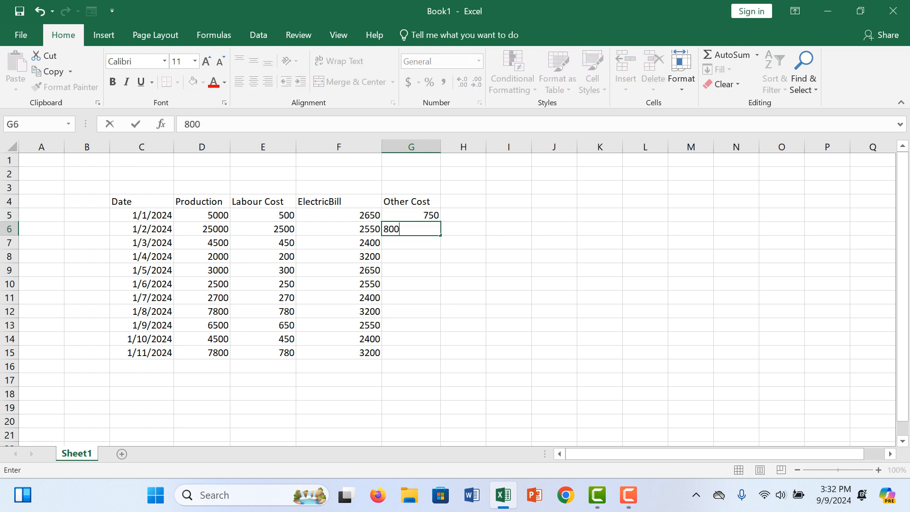
pyautogui.press('Return')
pyautogui.write('300')
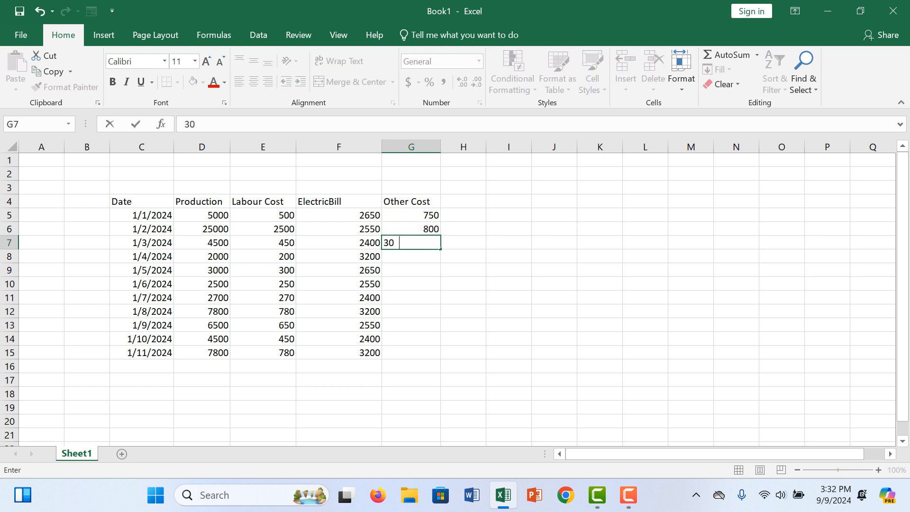
pyautogui.press('Return')
pyautogui.write('250')
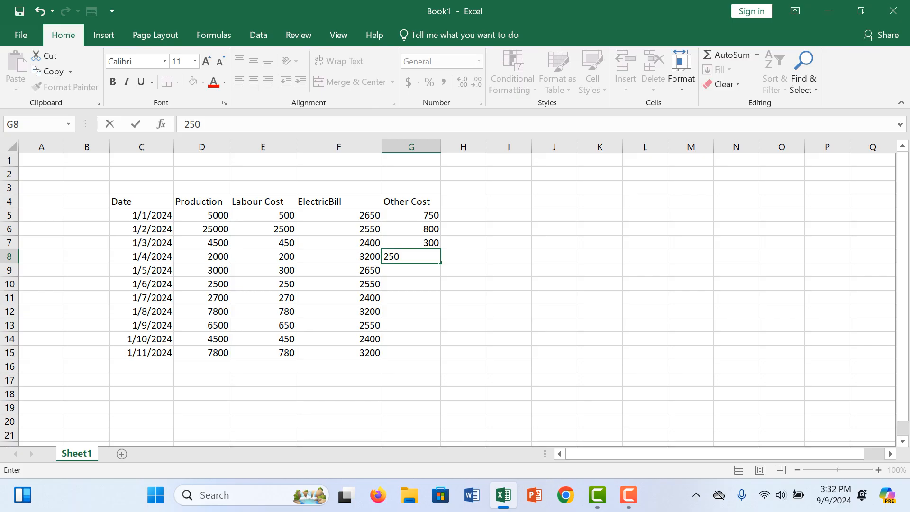
pyautogui.press('Return')
pyautogui.write('5')
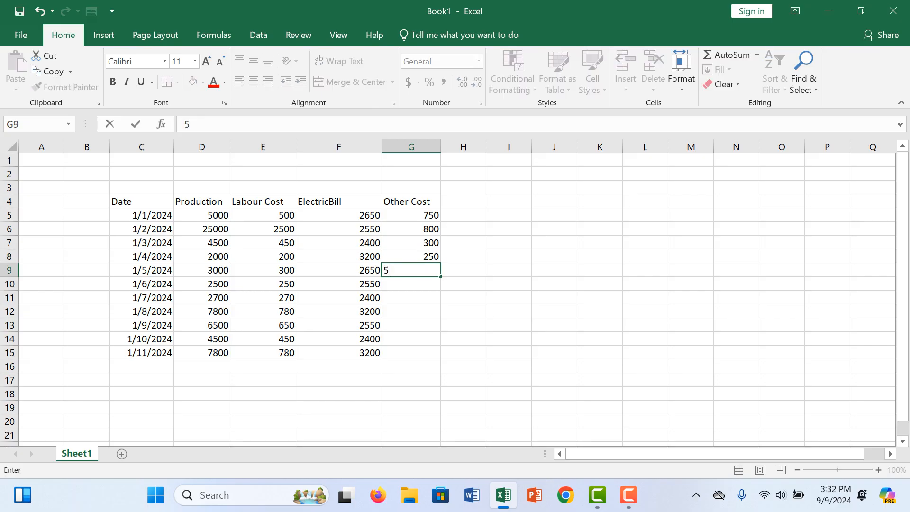
pyautogui.write('60')
pyautogui.press('Return')
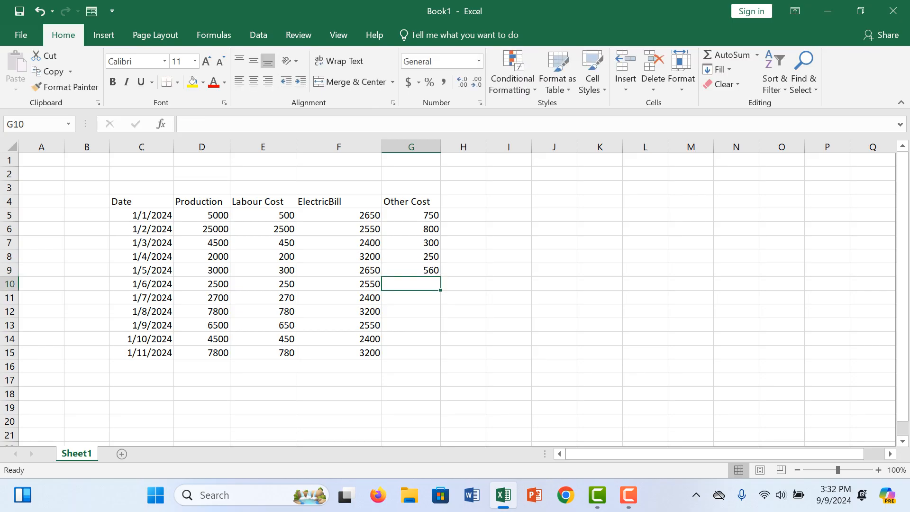
# - Enter the other costs 120, 130, 1250 and 500 in cells G10 to G13
pyautogui.write('120')
pyautogui.press('Return')
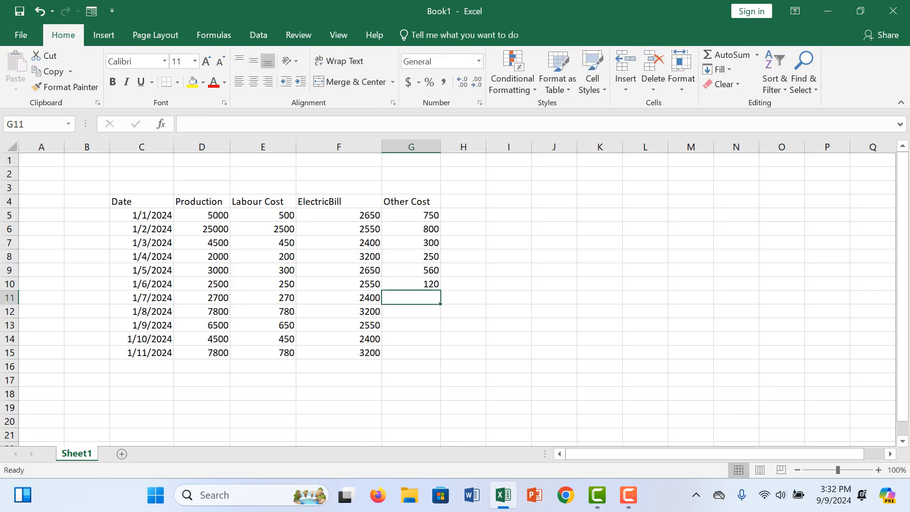
pyautogui.write('130')
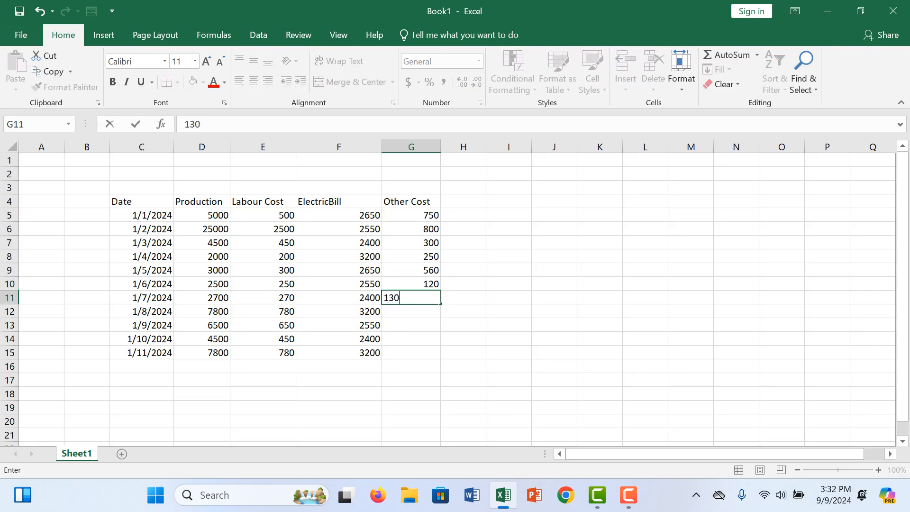
pyautogui.press('Return')
pyautogui.write('1250')
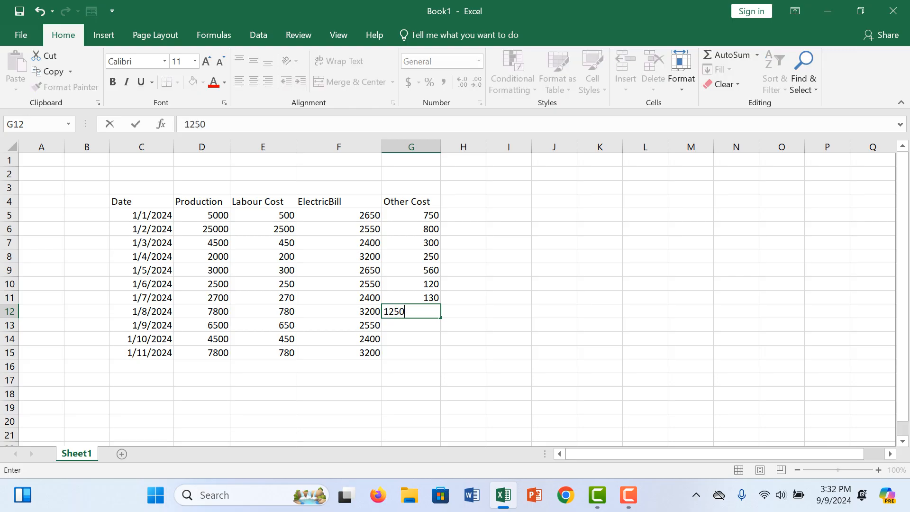
pyautogui.press('Return')
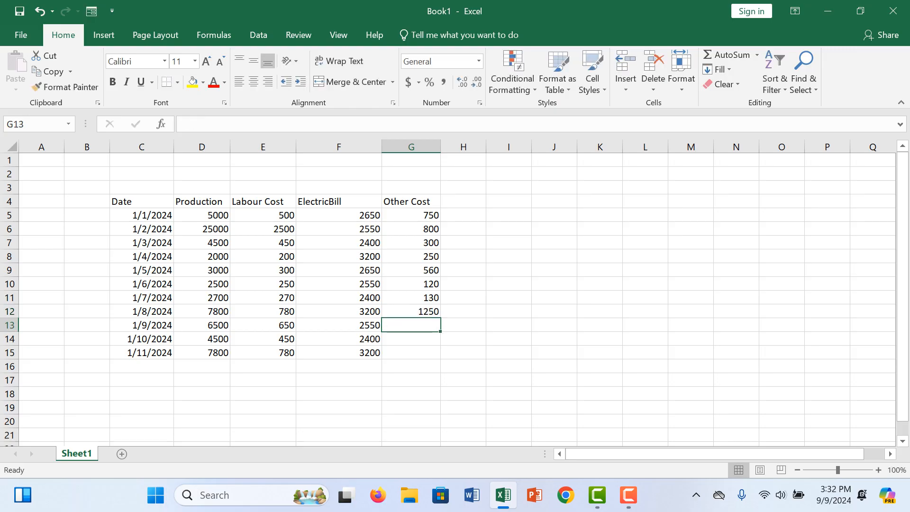
pyautogui.write('500')
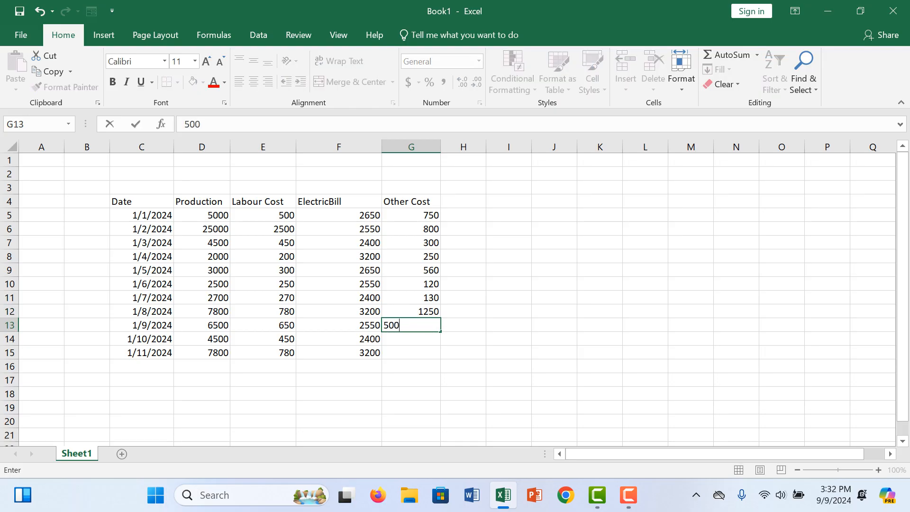
# - Correct the other cost in cell G12 to 125
pyautogui.press('Up')
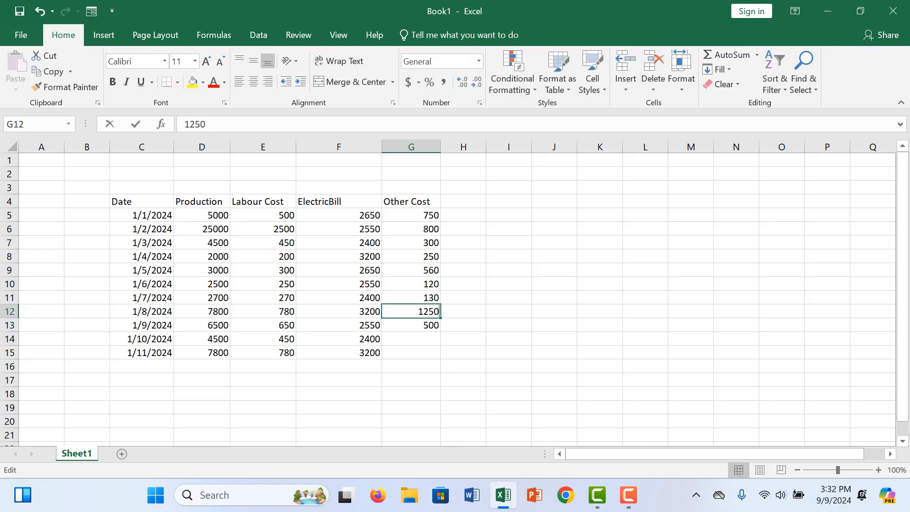
pyautogui.press('F2')
pyautogui.press('BackSpace')
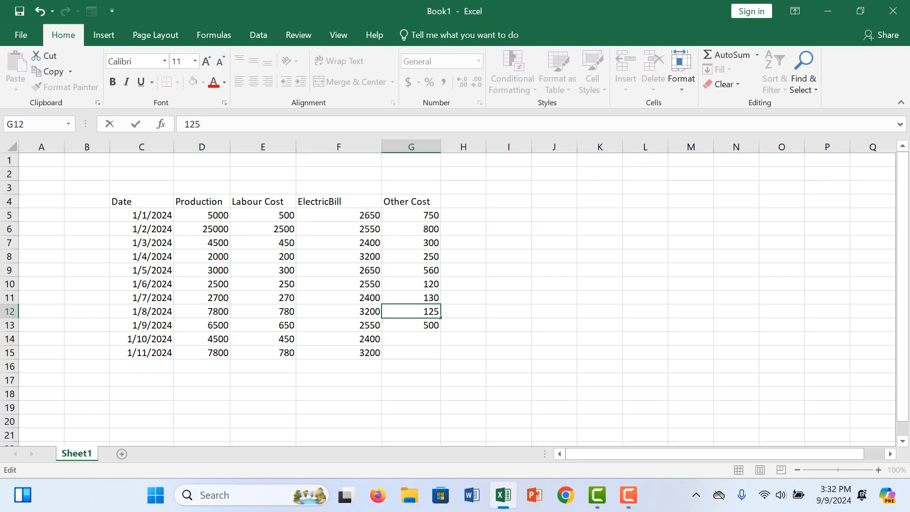
pyautogui.press('Return')
pyautogui.press('Return')
# - Enter the other costs 450 and 350 in cells G14 and G15
pyautogui.write('450')
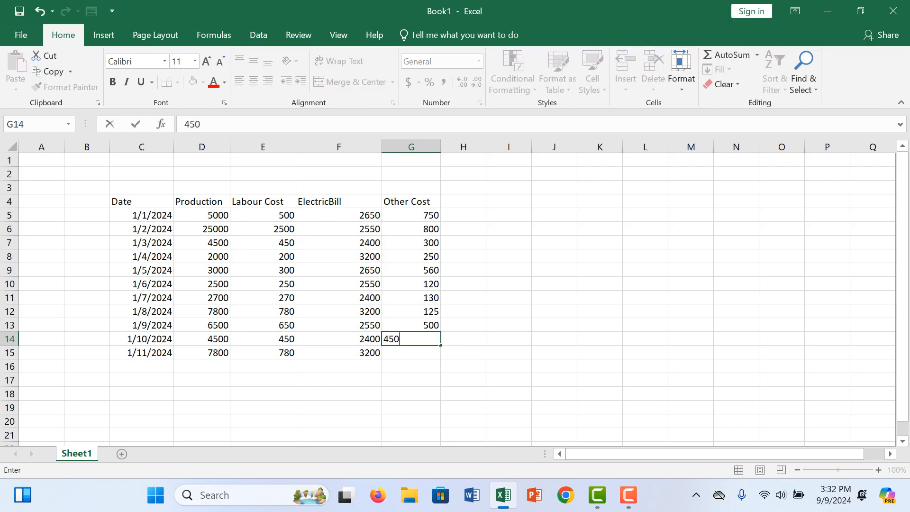
pyautogui.press('Return')
pyautogui.write('350')
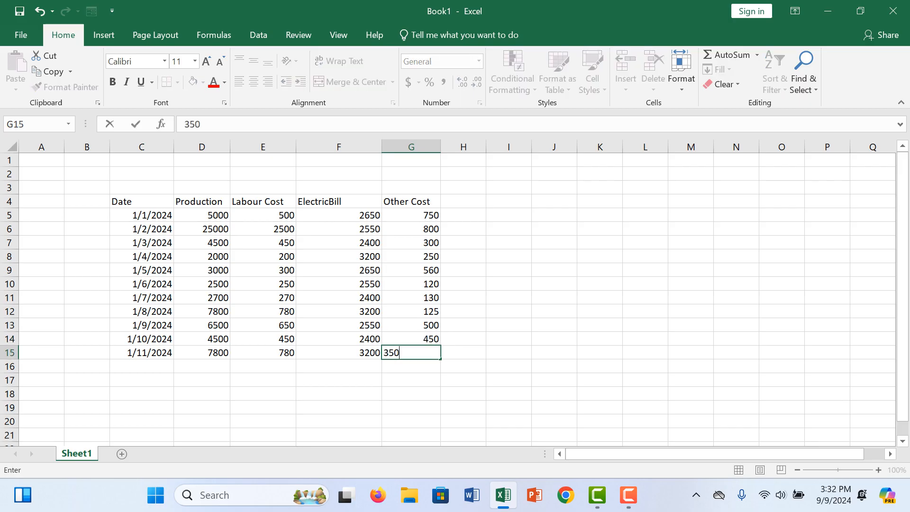
pyautogui.press('Return')
pyautogui.press('Return')
pyautogui.press('Return')
pyautogui.press('Return')
pyautogui.press('Return')
# - Apply All Borders to the whole table in C4:G15
pyautogui.moveTo(141, 201); pyautogui.dragTo(411, 353)
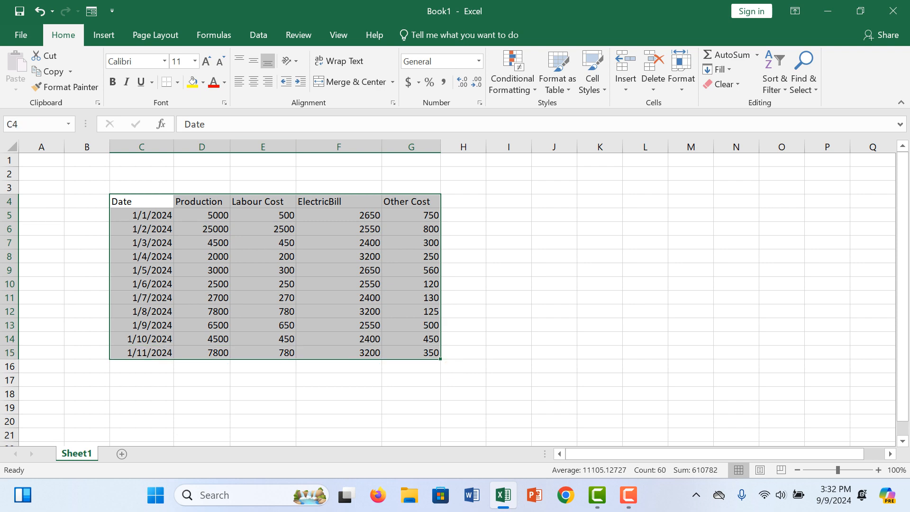
pyautogui.click(178, 82)
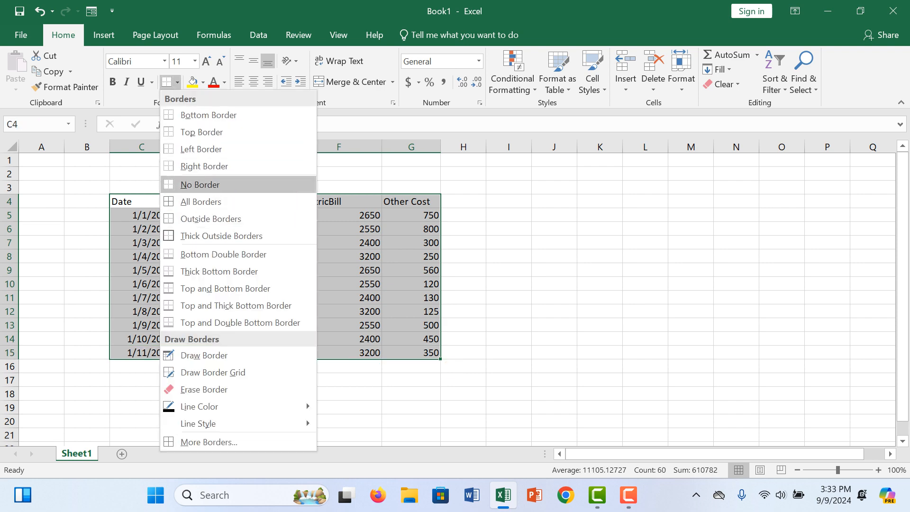
pyautogui.click(201, 201)
pyautogui.moveTo(599, 338); pyautogui.dragTo(554, 325)
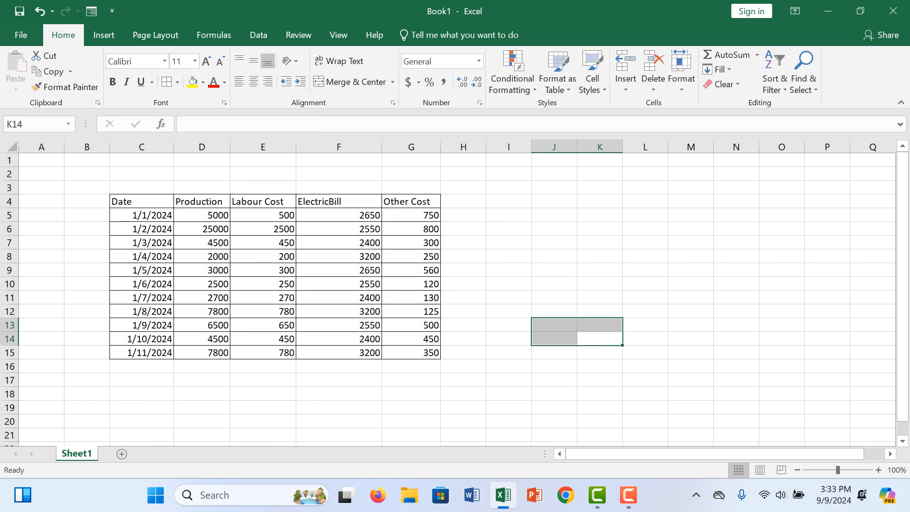
# - Fill the header row C4:G4 with a medium blue-gray theme colour
pyautogui.moveTo(141, 201); pyautogui.dragTo(412, 201)
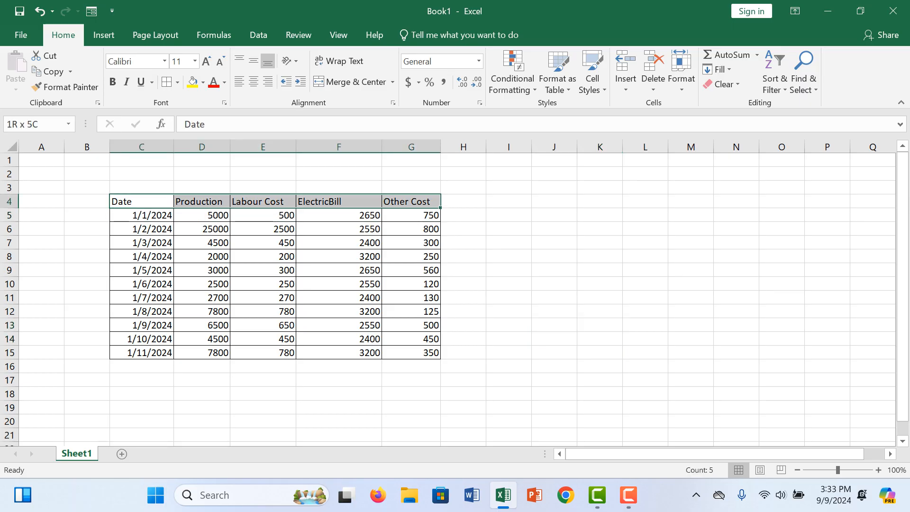
pyautogui.click(203, 82)
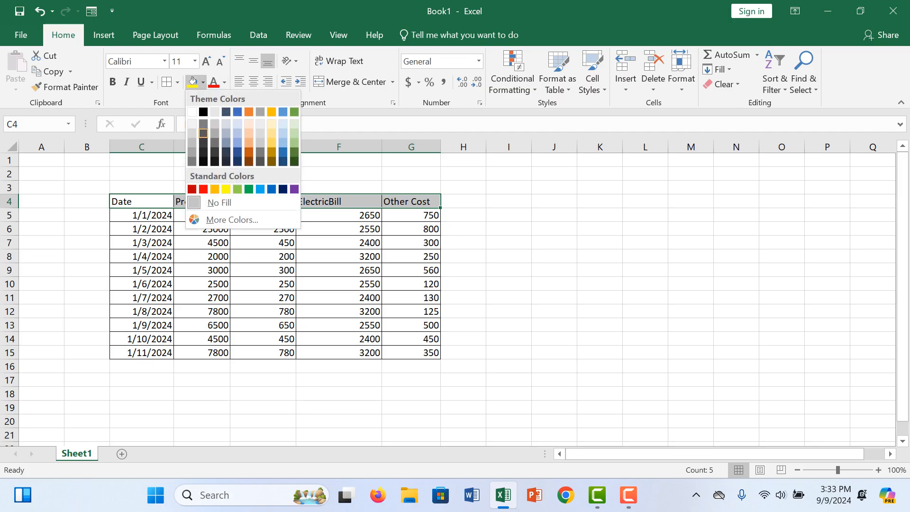
pyautogui.click(227, 143)
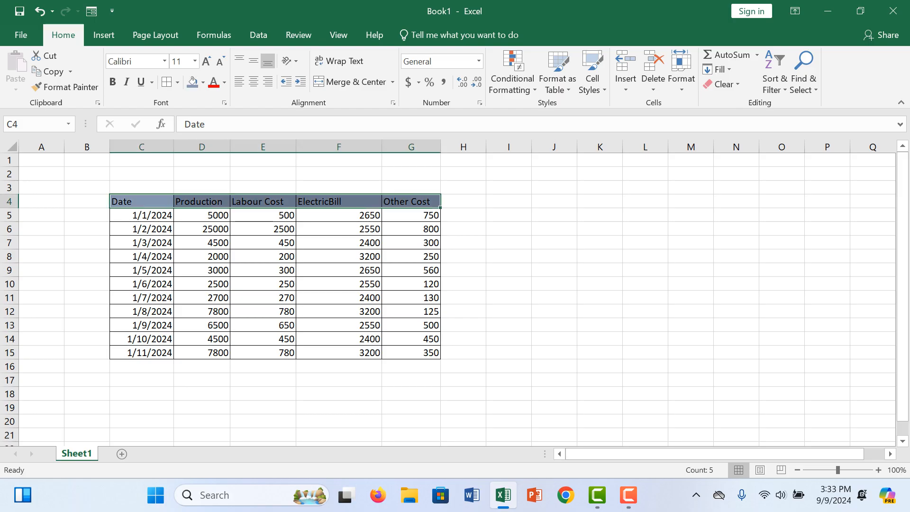
pyautogui.click(263, 174)
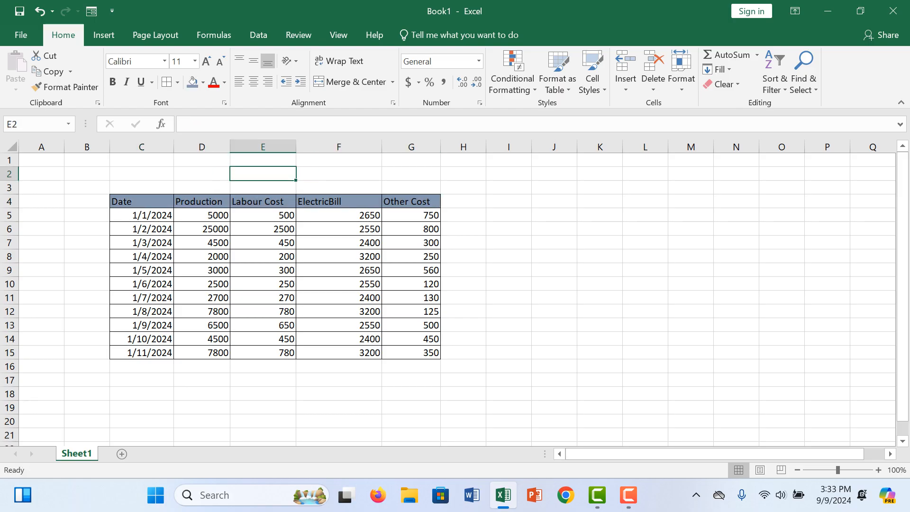
# - Fill the Production header in D4 with orange and the Labour Cost header in E4 with light gray
pyautogui.click(204, 201)
pyautogui.click(203, 82)
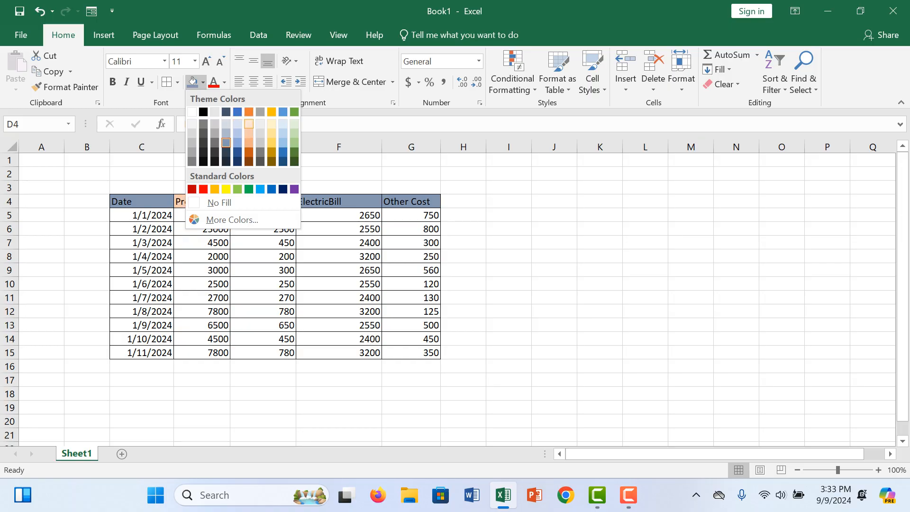
pyautogui.click(249, 112)
pyautogui.click(263, 202)
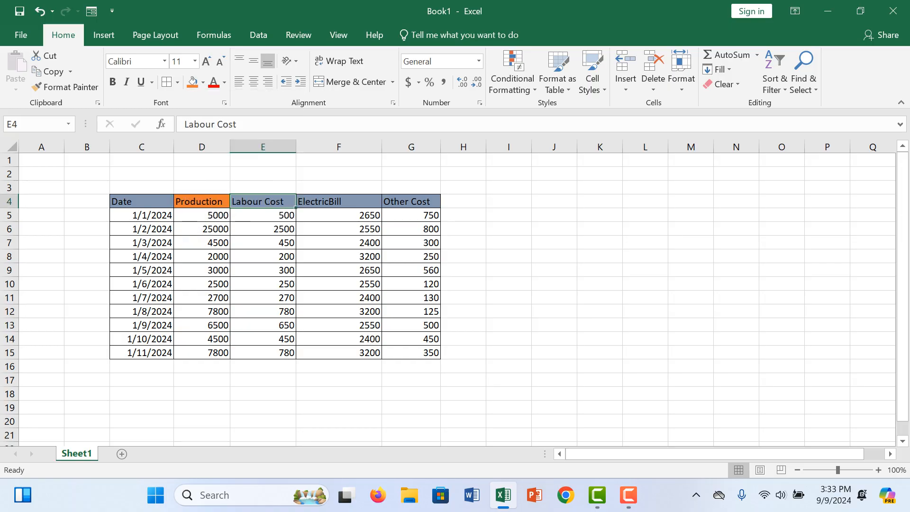
pyautogui.click(203, 82)
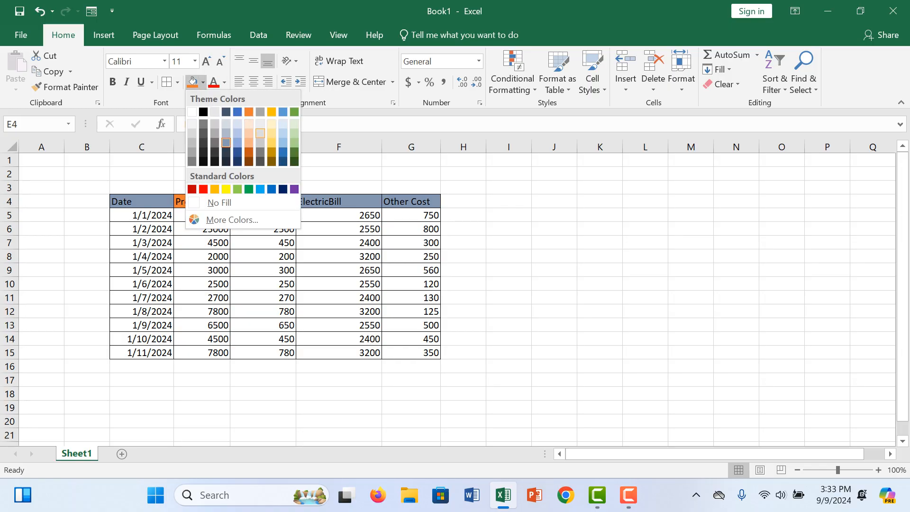
pyautogui.click(260, 133)
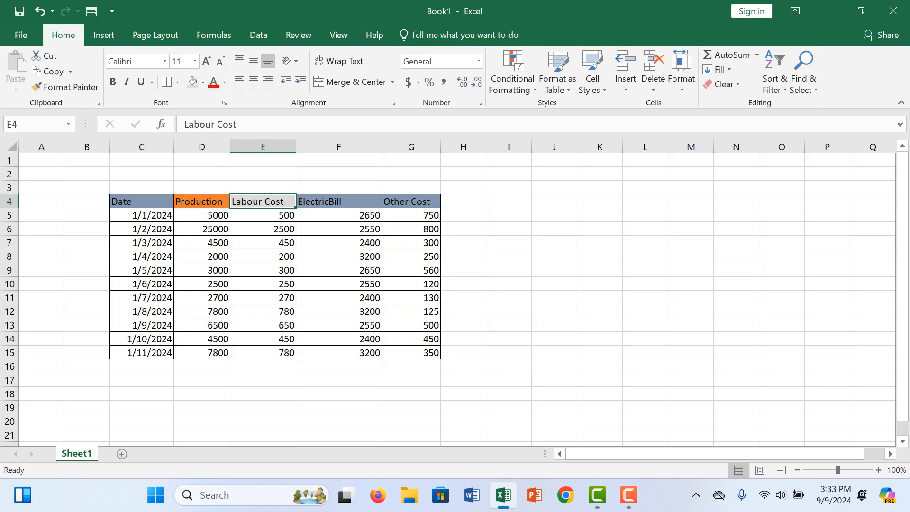
# - Fill the ElectricBill header in F4 with light blue and the Other Cost header in G4 with green
pyautogui.click(339, 202)
pyautogui.click(203, 82)
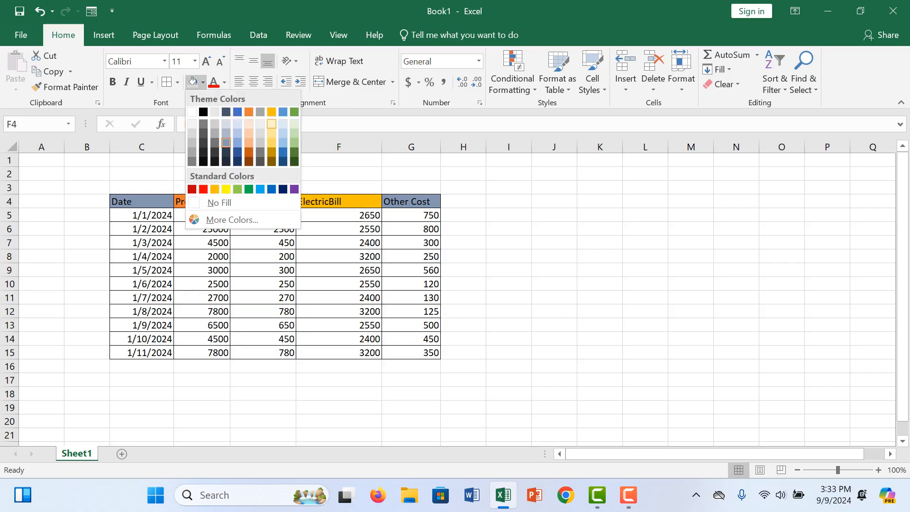
pyautogui.click(284, 142)
pyautogui.click(411, 202)
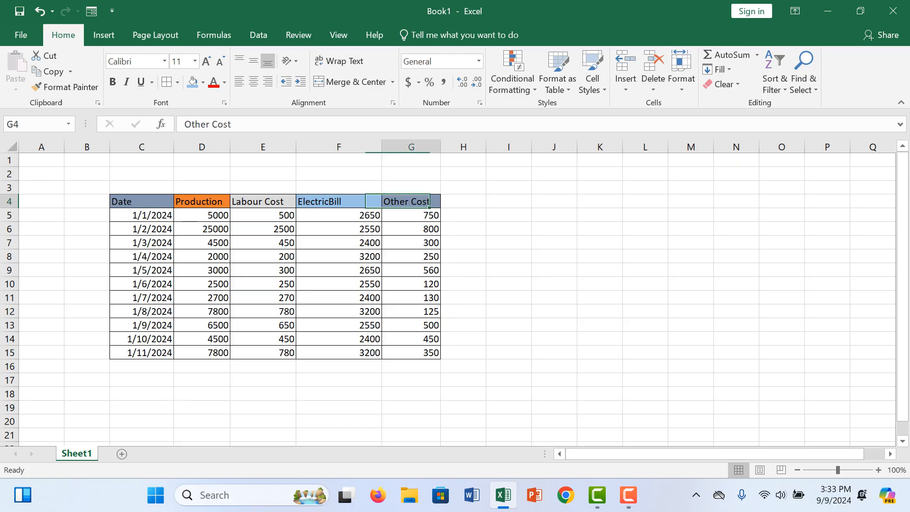
pyautogui.click(203, 82)
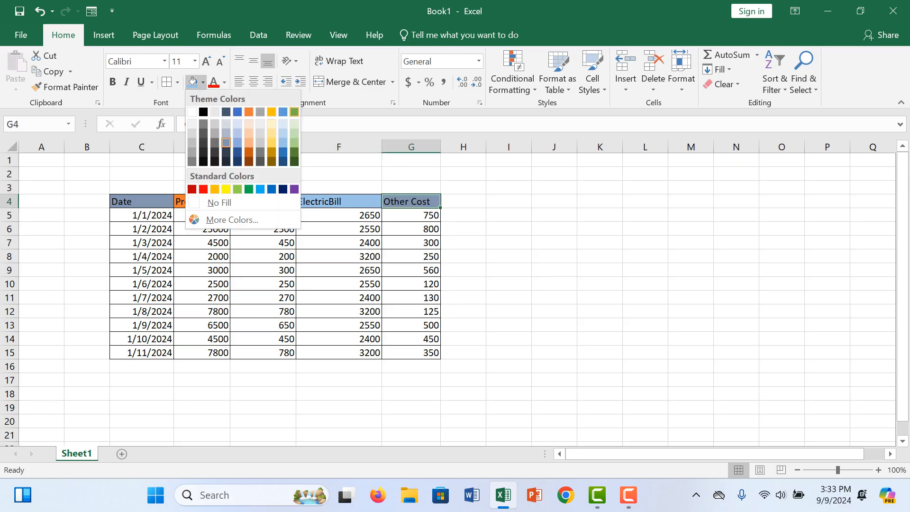
pyautogui.click(294, 112)
# - Make the header row C4:G4 bold and set its font to Arial
pyautogui.moveTo(142, 202); pyautogui.dragTo(412, 201)
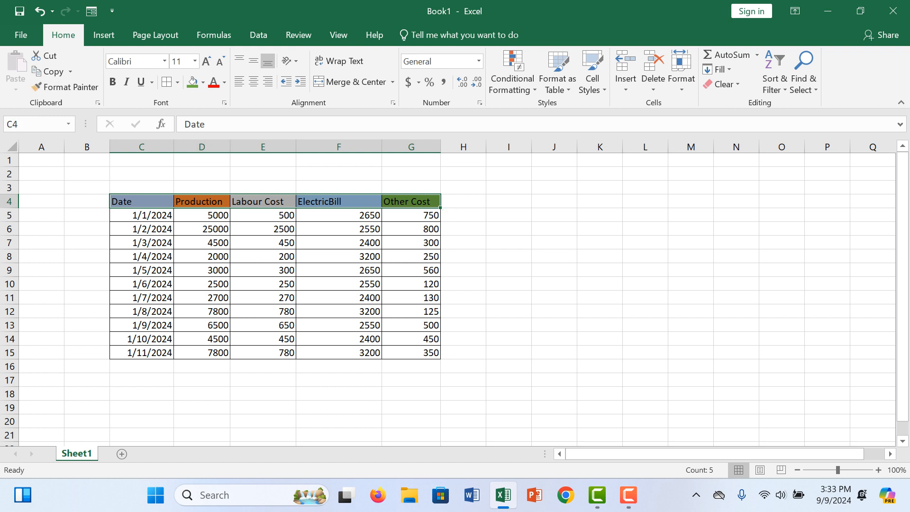
pyautogui.click(112, 81)
pyautogui.click(164, 62)
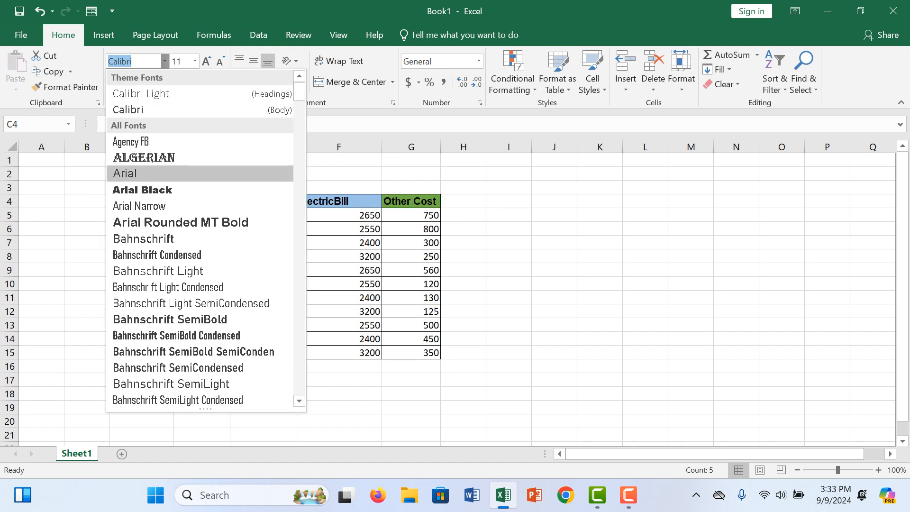
pyautogui.click(161, 174)
# - Make the data cells C5:G14 bold and set their font to Algerian
pyautogui.click(263, 215)
pyautogui.moveTo(143, 214); pyautogui.dragTo(411, 340)
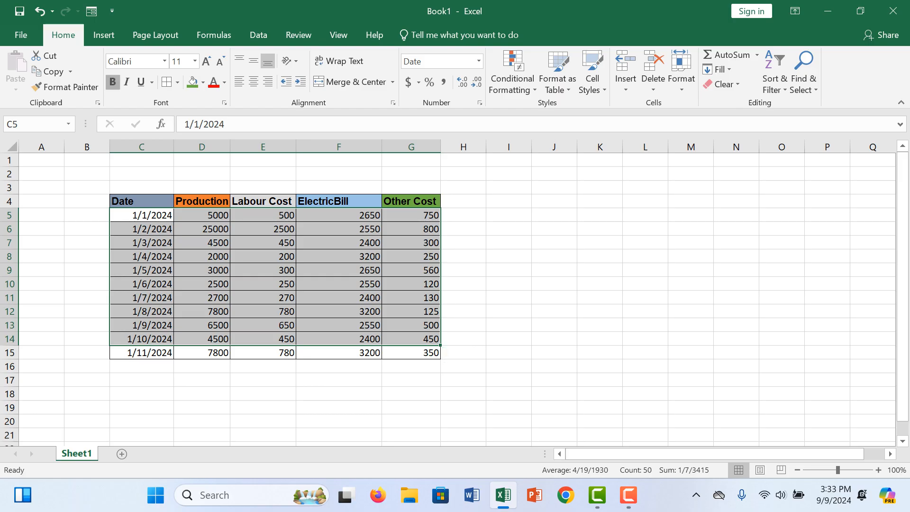
pyautogui.click(164, 61)
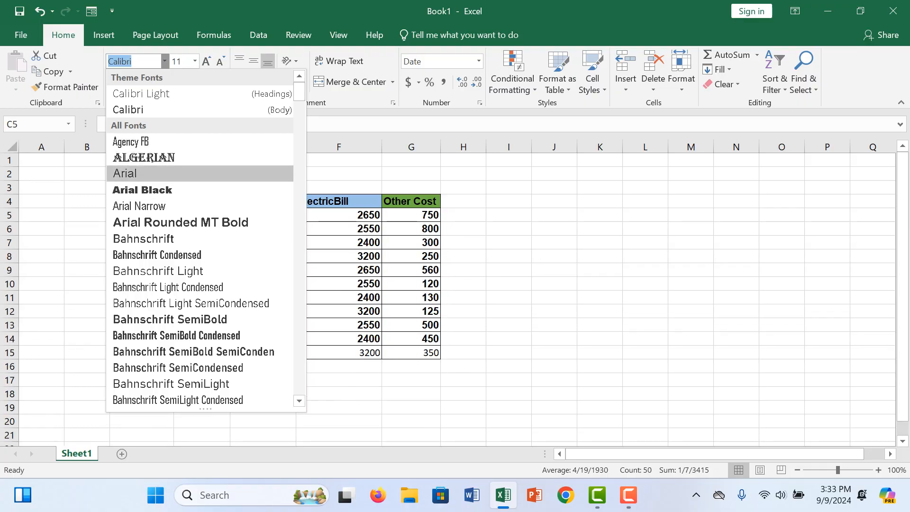
pyautogui.click(144, 158)
pyautogui.click(339, 367)
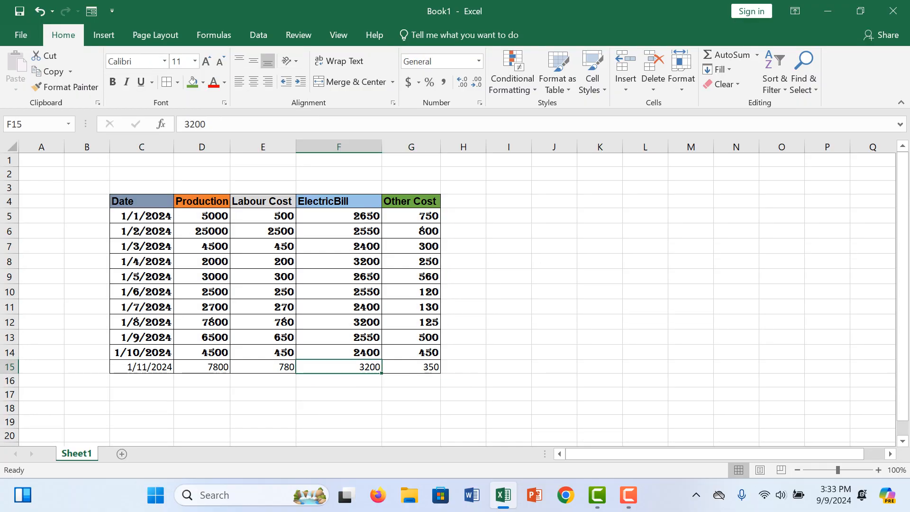
# - Make the last table row, C15:G15, bold and set its font to Algerian
pyautogui.click(142, 367)
pyautogui.moveTo(142, 367); pyautogui.dragTo(412, 367)
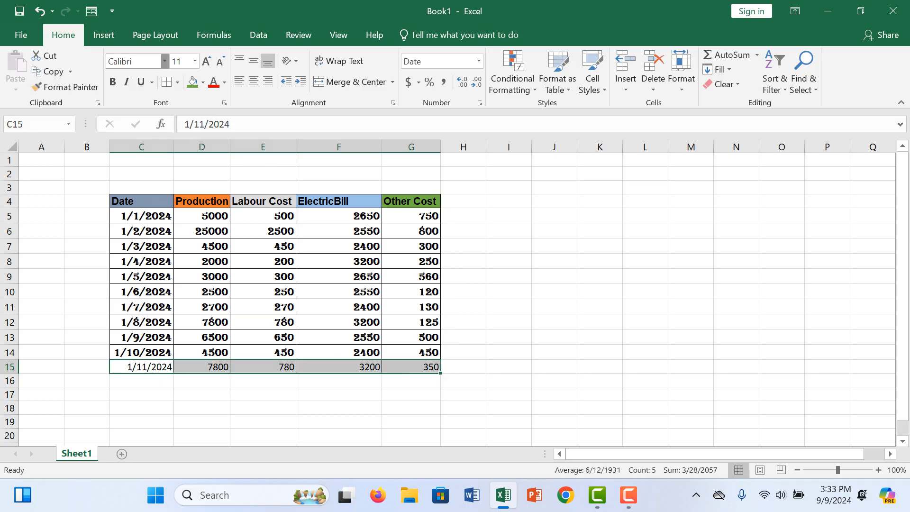
pyautogui.click(165, 61)
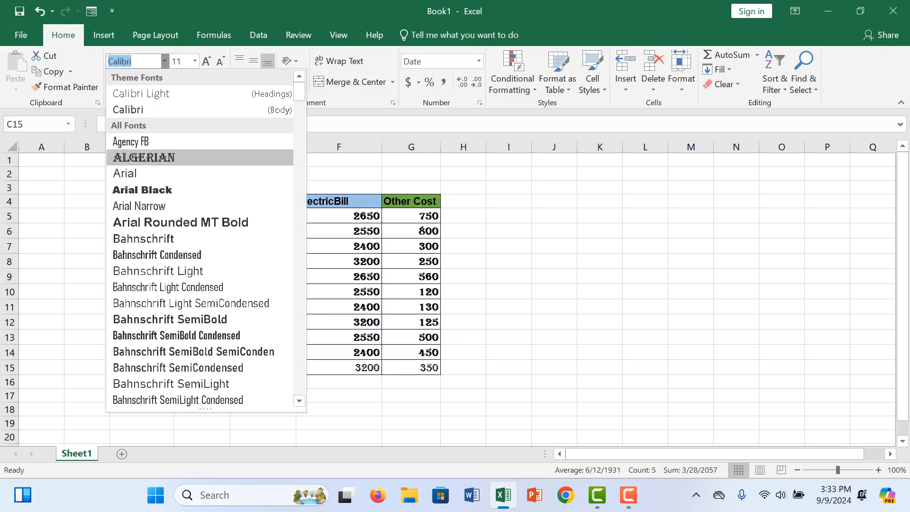
pyautogui.click(144, 158)
pyautogui.click(509, 276)
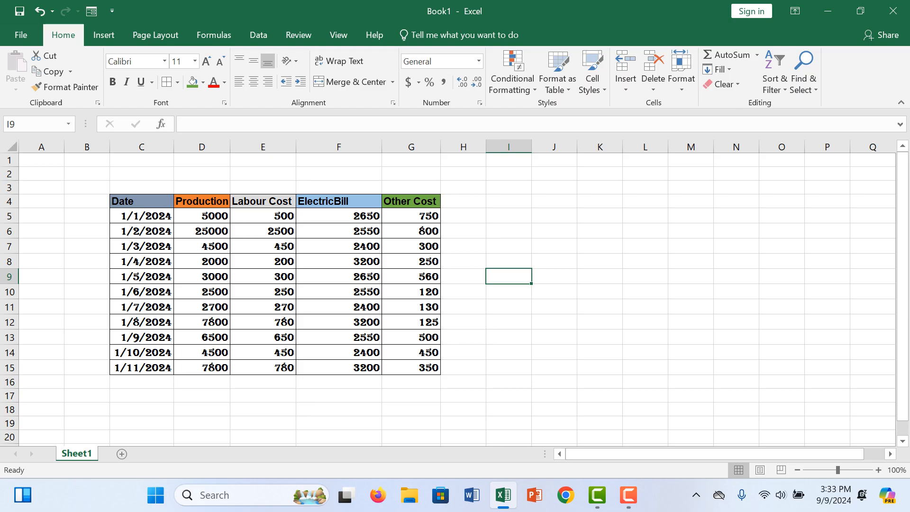
# - Enter the label Total Production in cell N4 and widen column N to fit it
pyautogui.click(737, 277)
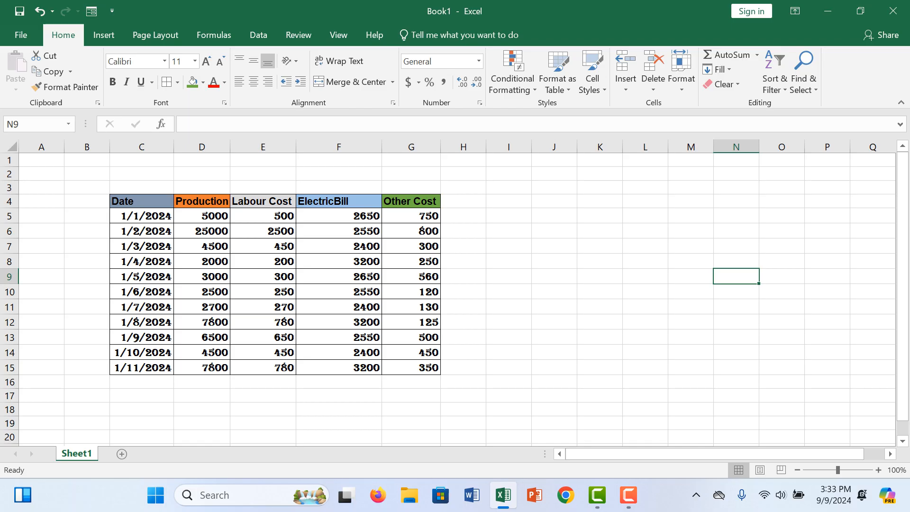
pyautogui.doubleClick(736, 201)
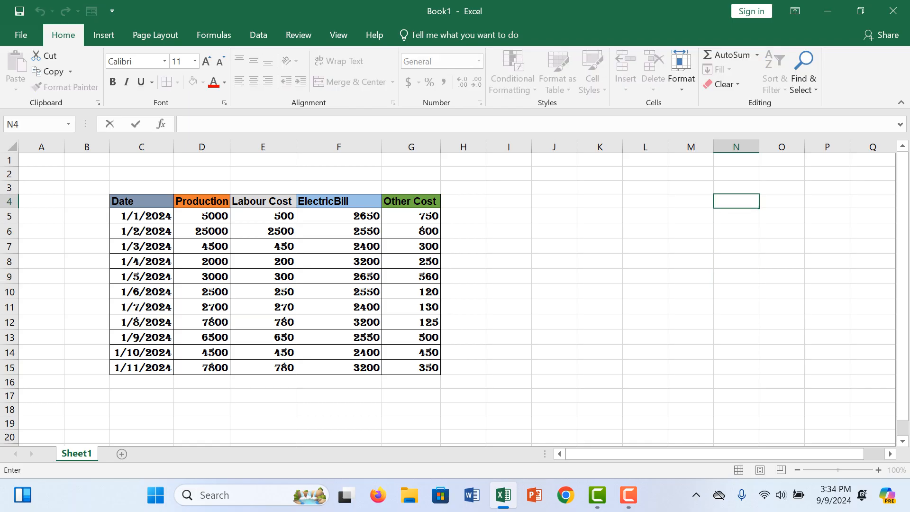
pyautogui.write('Total Production')
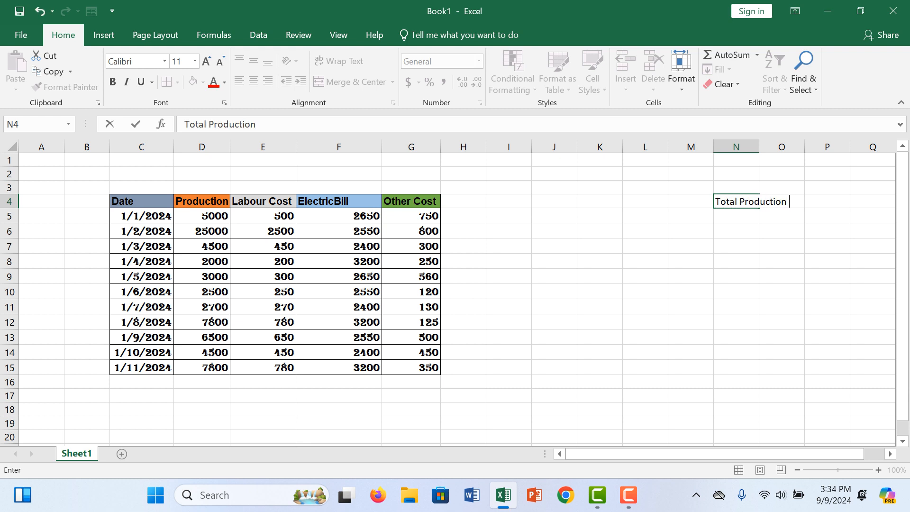
pyautogui.click(782, 160)
pyautogui.moveTo(759, 147); pyautogui.dragTo(794, 147)
pyautogui.click(804, 217)
# - Enter the label Labour Cost in cell N5
pyautogui.click(754, 216)
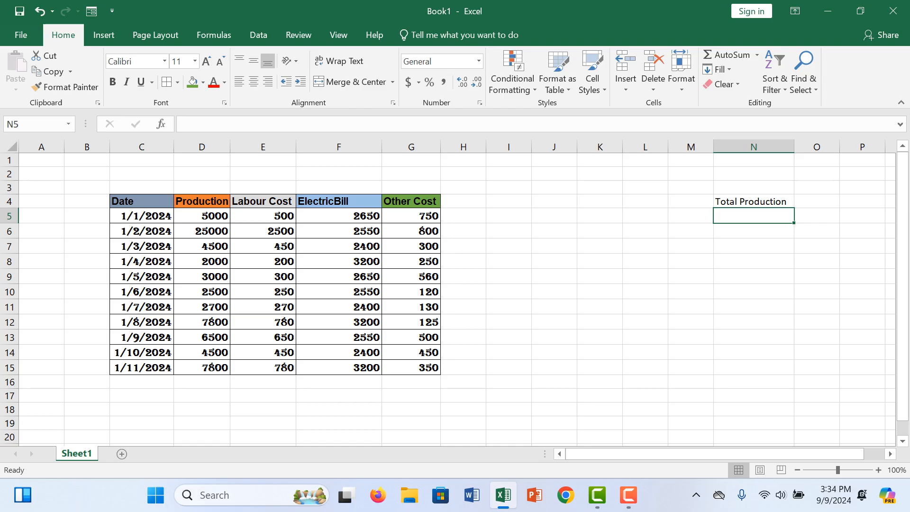
pyautogui.write('Lo')
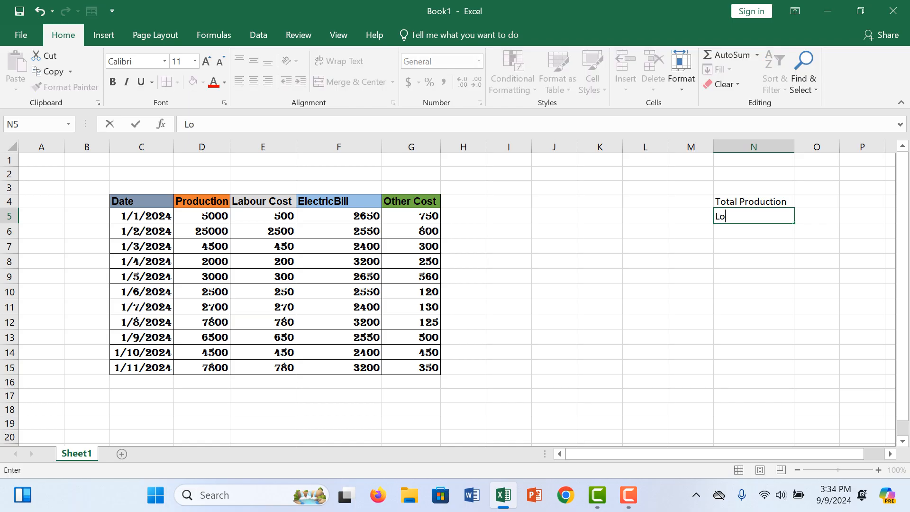
pyautogui.press('BackSpace')
pyautogui.write('abour Cost')
pyautogui.press('Return')
# - Enter the labels Electric Bill in cell N6 and Other Cost in cell N7
pyautogui.write('Ele')
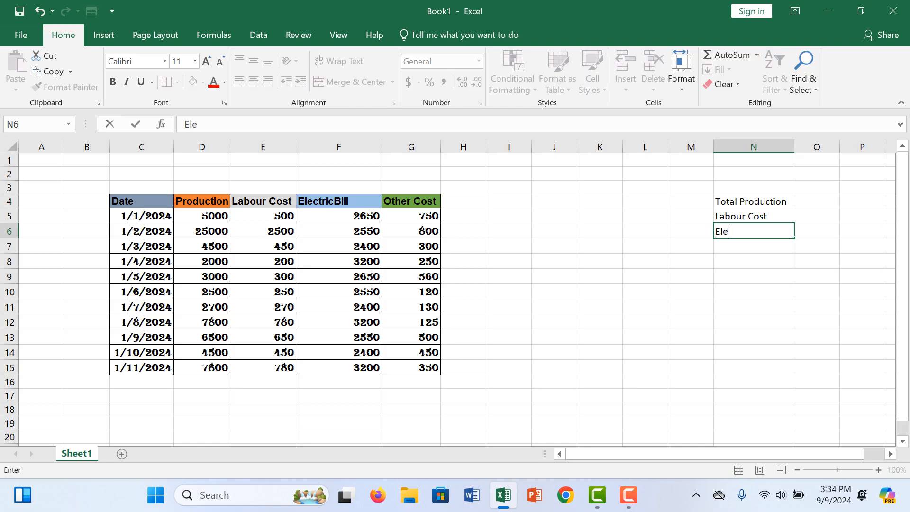
pyautogui.write('ctric Bill')
pyautogui.press('Return')
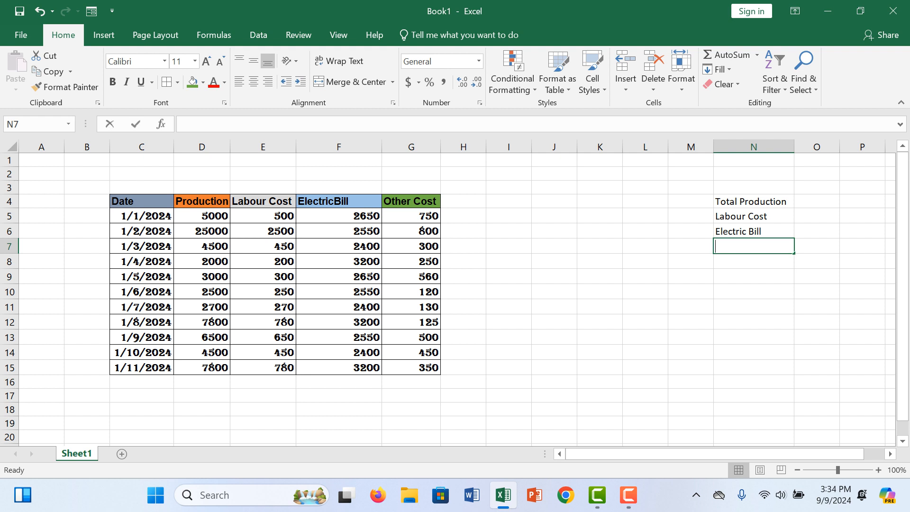
pyautogui.write('Otr')
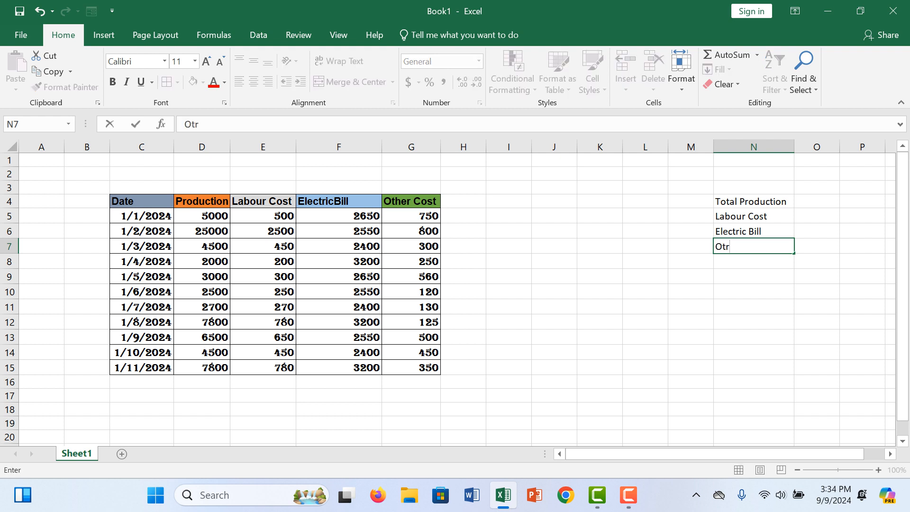
pyautogui.write('her Cost')
pyautogui.press('Return')
# - Fill the Total Production label in N4 with green and the Labour Cost label in N5 with light blue-gray
pyautogui.moveTo(754, 202); pyautogui.dragTo(754, 246)
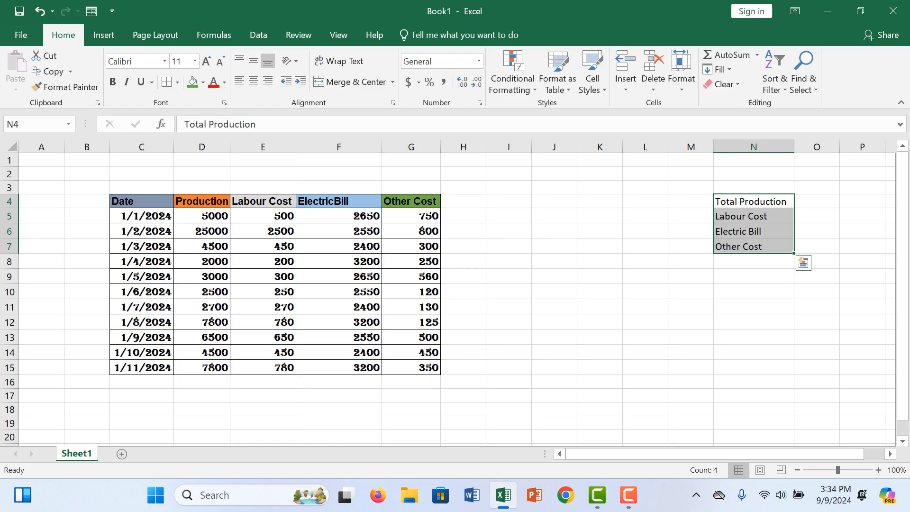
pyautogui.click(754, 202)
pyautogui.click(192, 82)
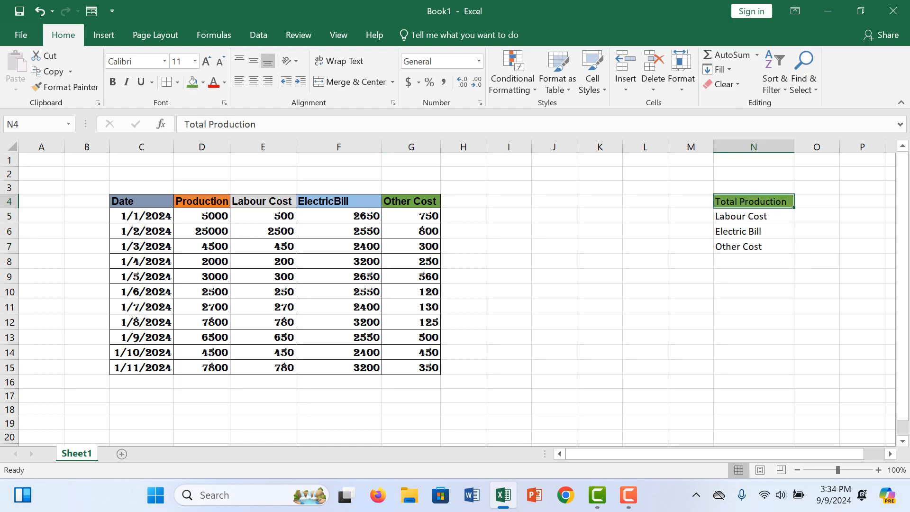
pyautogui.click(754, 216)
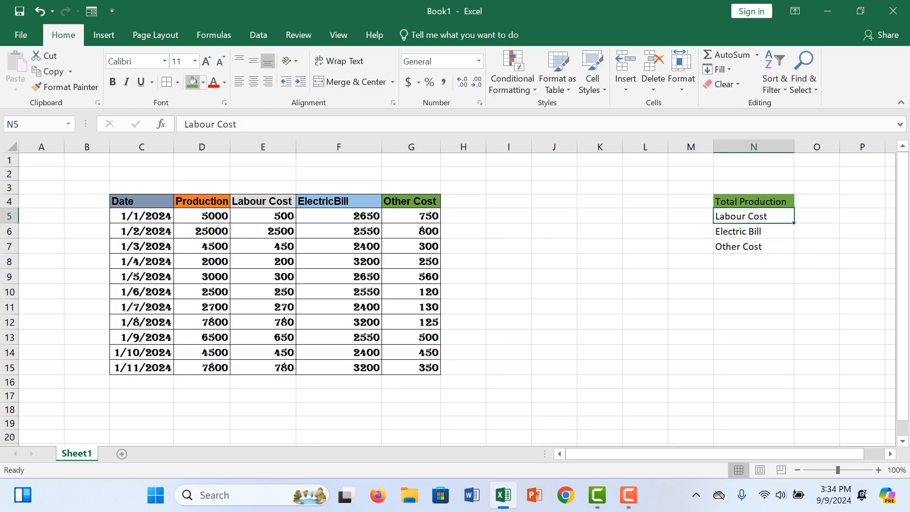
pyautogui.click(202, 82)
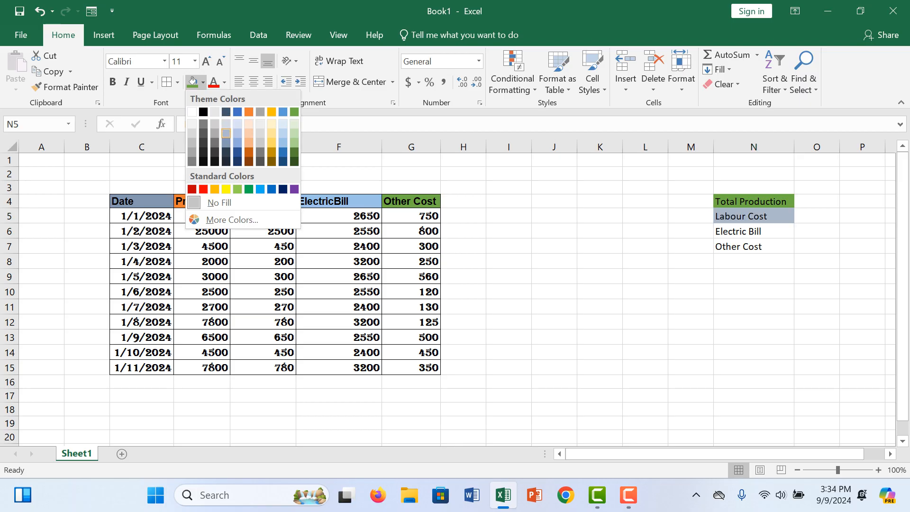
pyautogui.click(227, 133)
# - Fill the Electric Bill label in N6 with light green and the Other Cost label in N7 with dark blue-gray
pyautogui.click(754, 232)
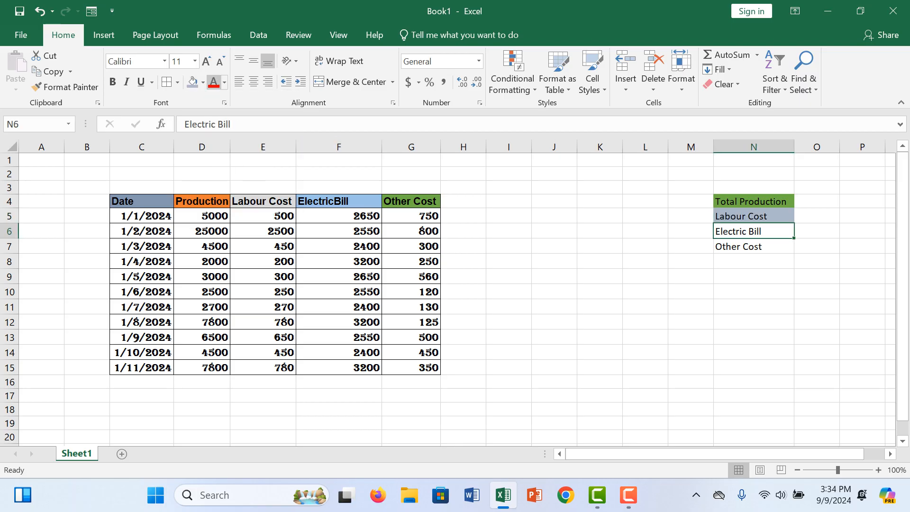
pyautogui.click(202, 83)
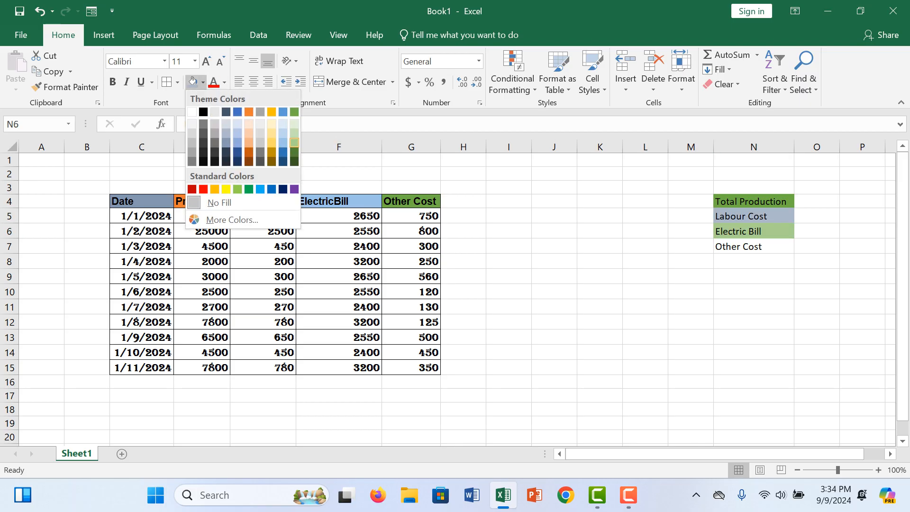
pyautogui.click(295, 143)
pyautogui.click(754, 247)
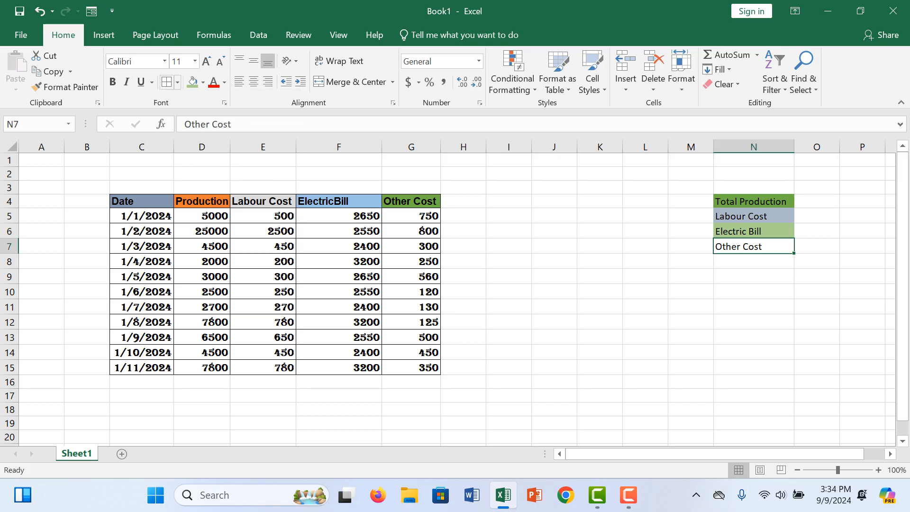
pyautogui.click(203, 83)
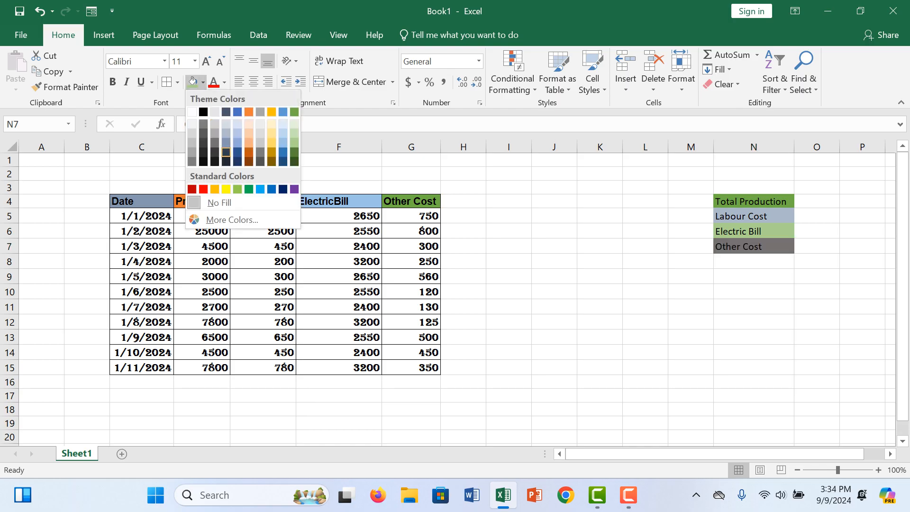
pyautogui.click(226, 153)
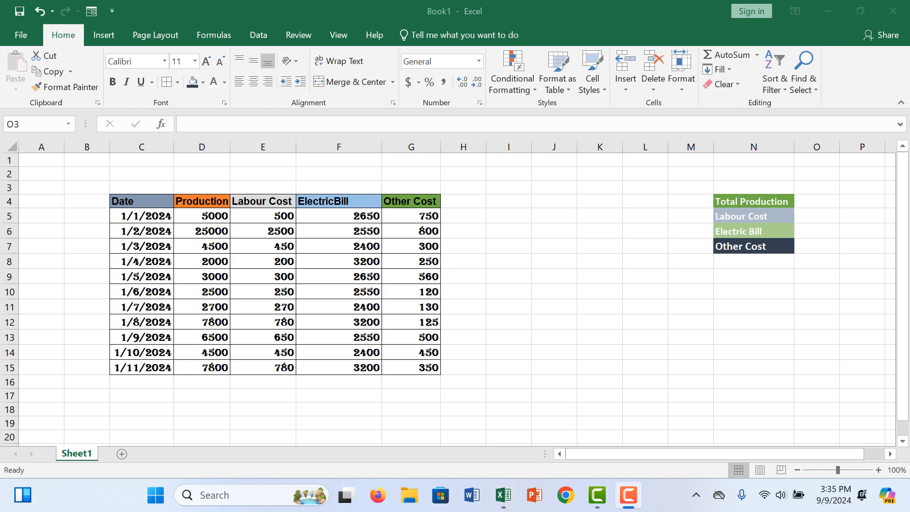
# - Enter a SUM formula in O4 that totals the production values in D5:D15
pyautogui.doubleClick(817, 188)
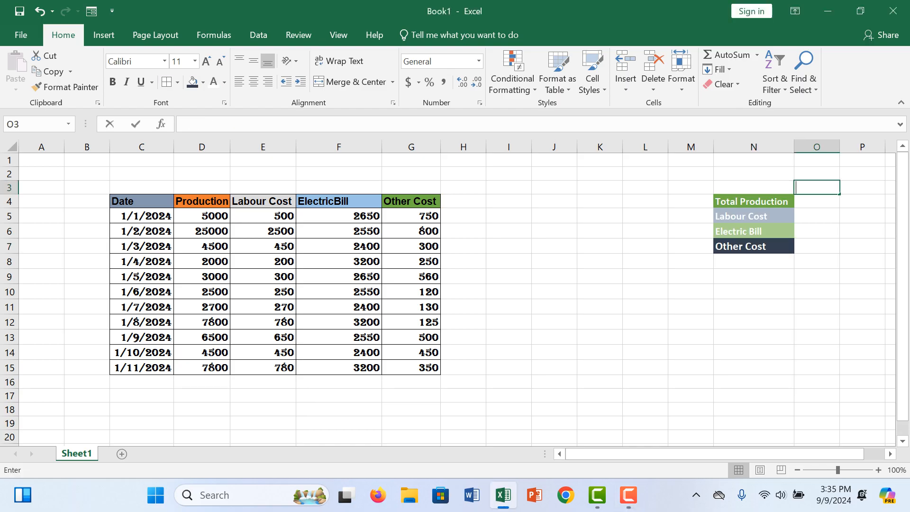
pyautogui.click(817, 202)
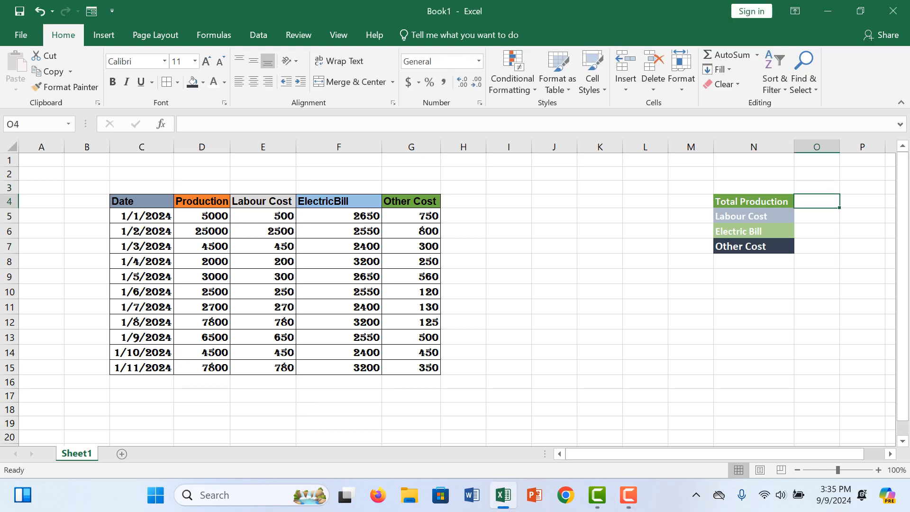
pyautogui.write('=su')
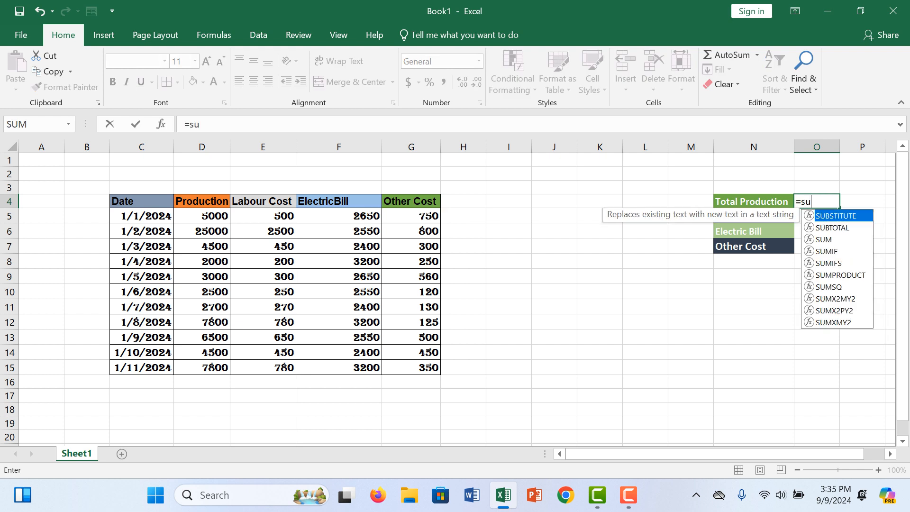
pyautogui.write('m (')
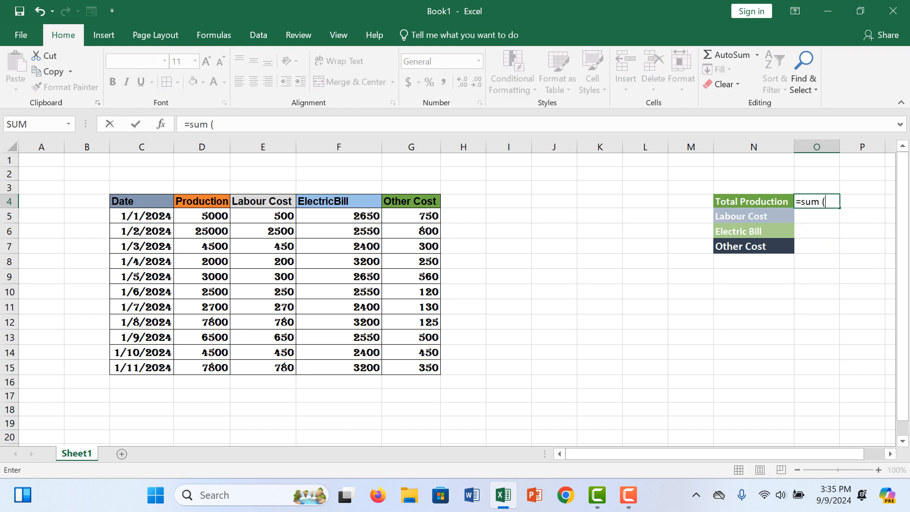
pyautogui.moveTo(201, 215); pyautogui.dragTo(208, 368)
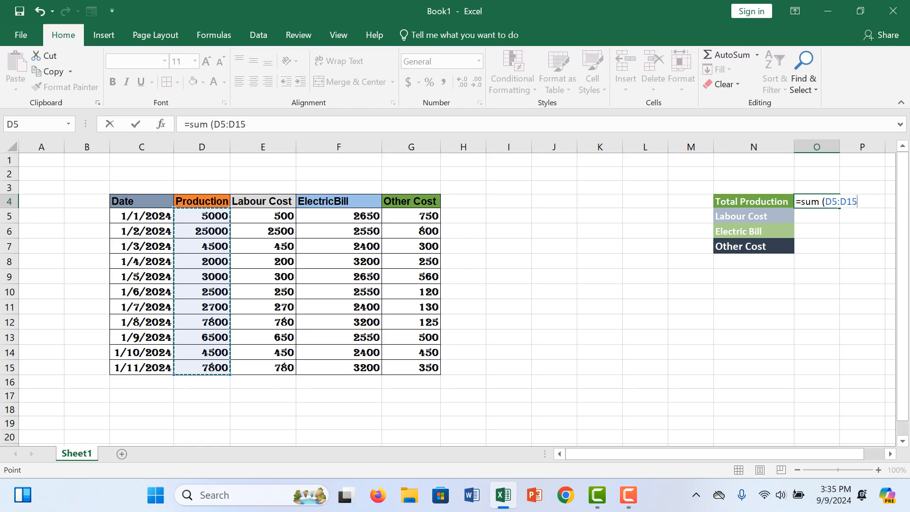
pyautogui.write(')')
pyautogui.press('Return')
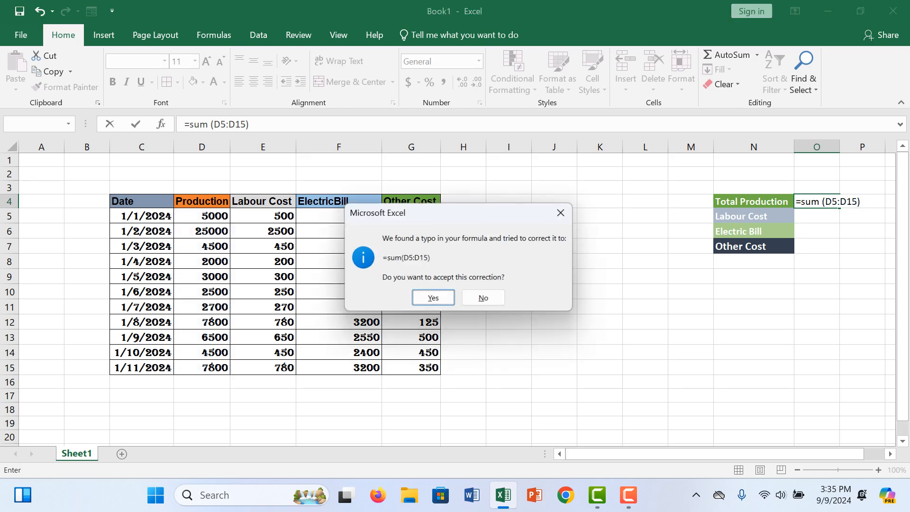
pyautogui.press('Return')
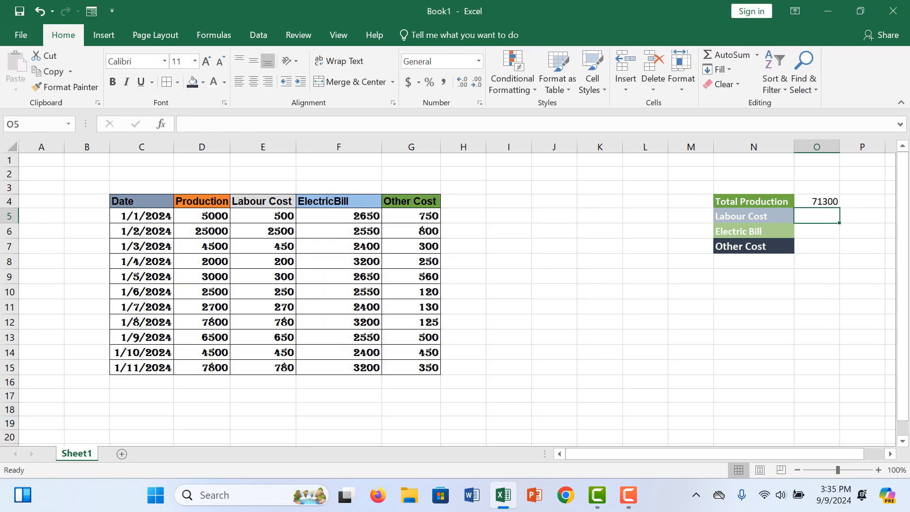
pyautogui.click(817, 201)
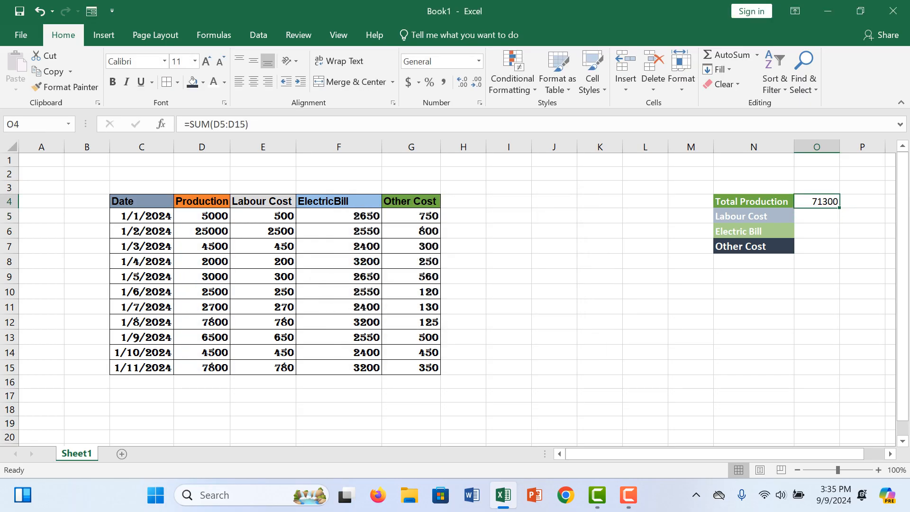
# - Change the production value for 1/5/2024 in cell D9 to 300
pyautogui.click(202, 277)
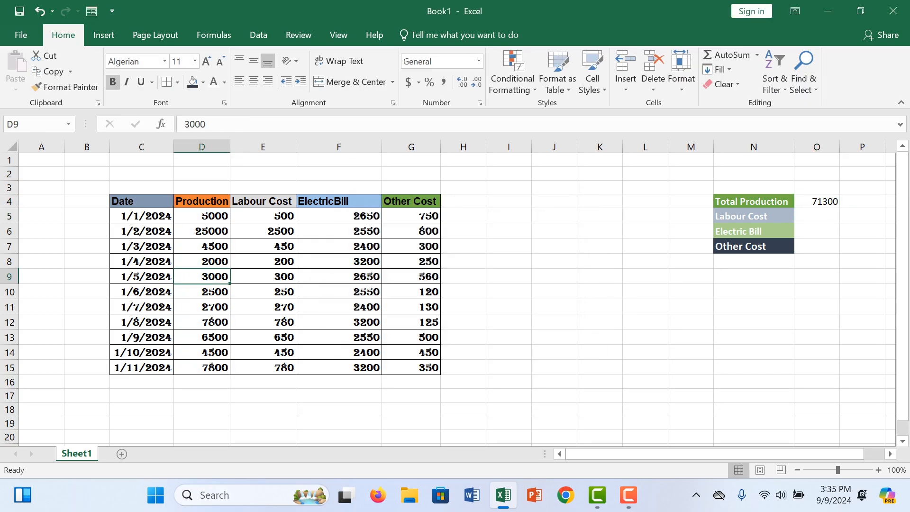
pyautogui.doubleClick(216, 277)
pyautogui.press('BackSpace')
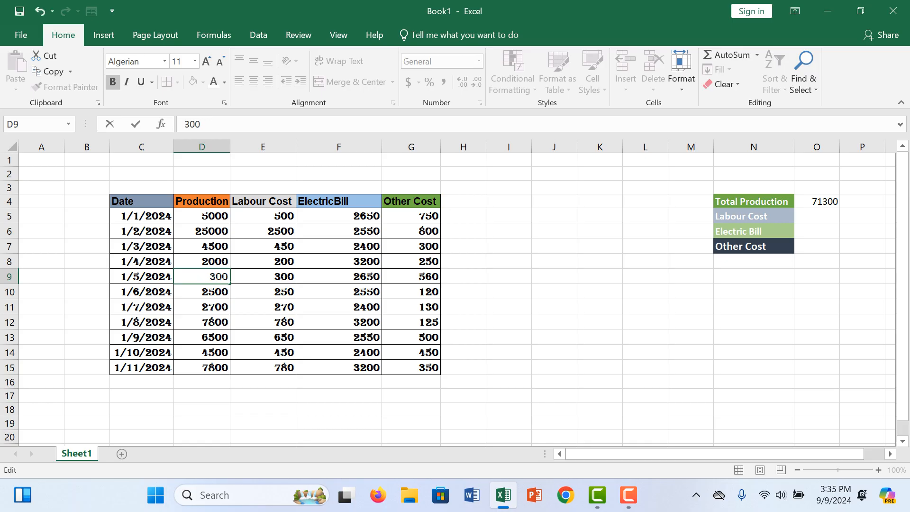
pyautogui.click(754, 383)
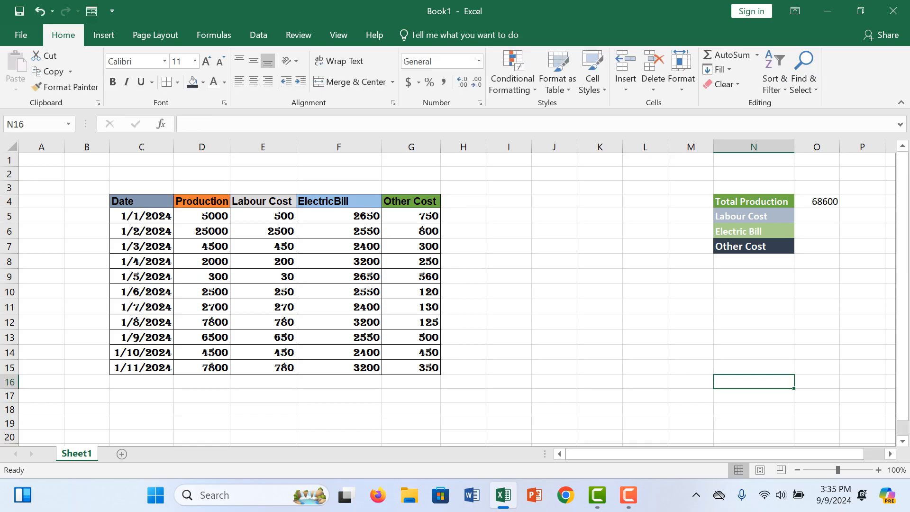
# - Set the production value for 1/5/2024 in cell D9 to 3050
pyautogui.doubleClick(209, 277)
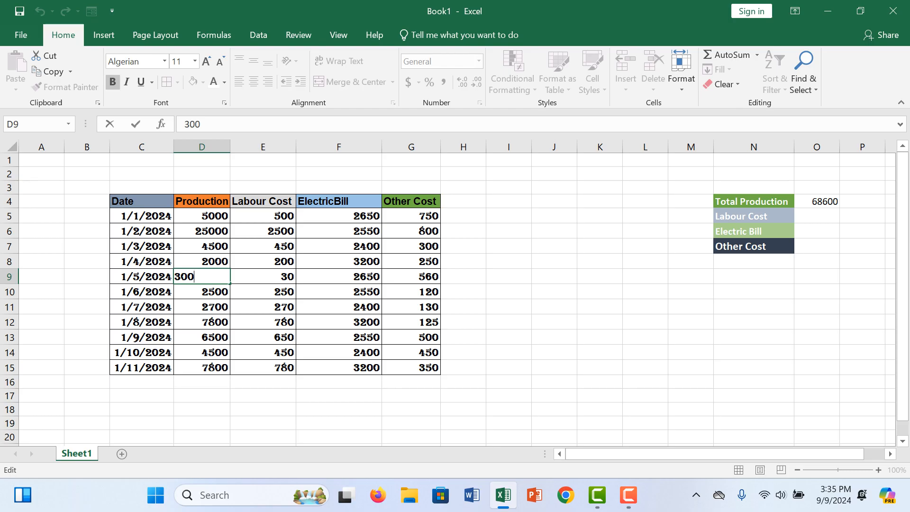
pyautogui.press('BackSpace')
pyautogui.write('50')
pyautogui.click(600, 322)
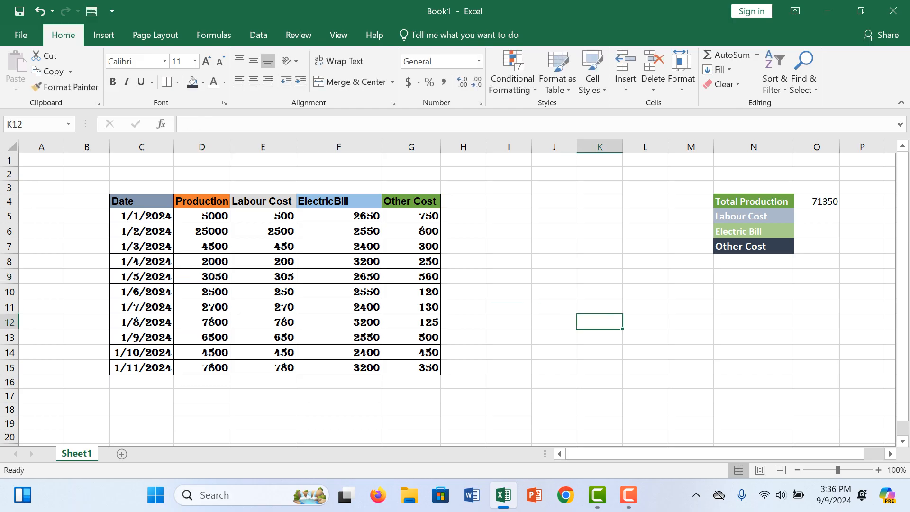
# - Enter a SUM formula in O5 that totals the labour costs in E5:E15
pyautogui.click(817, 216)
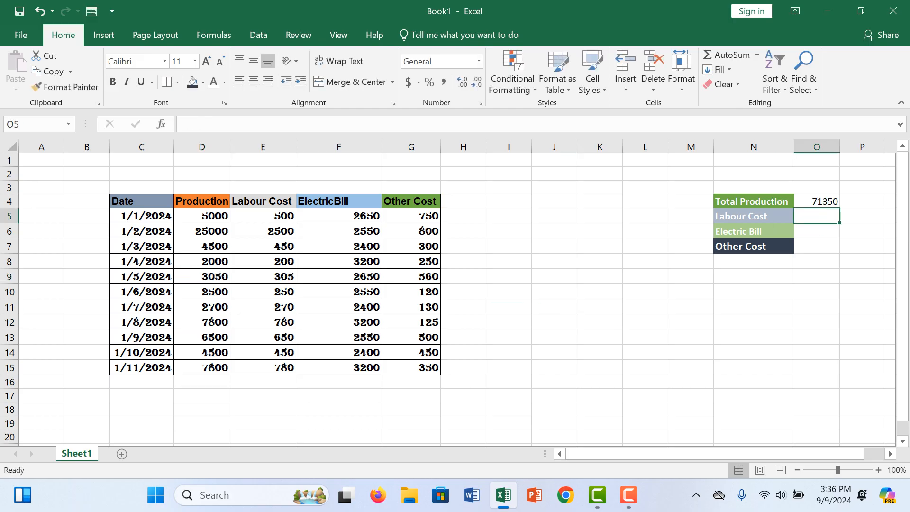
pyautogui.write('=s')
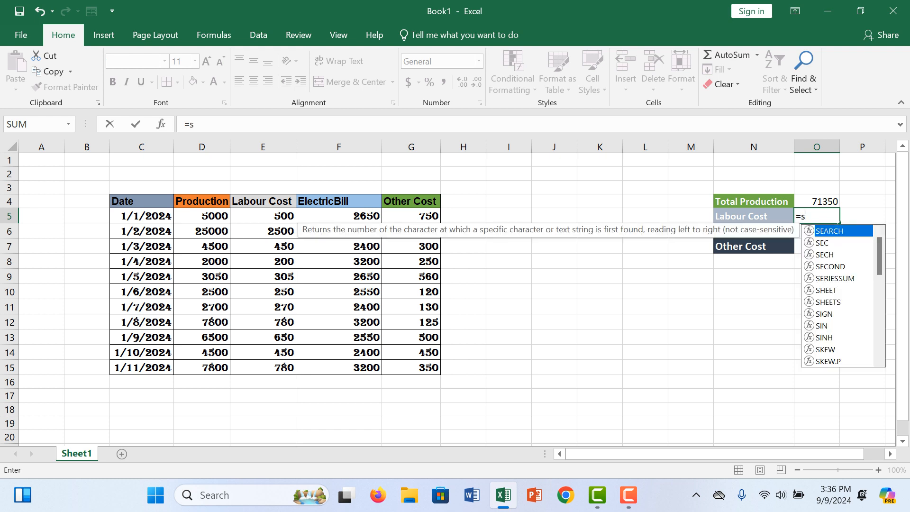
pyautogui.write('um')
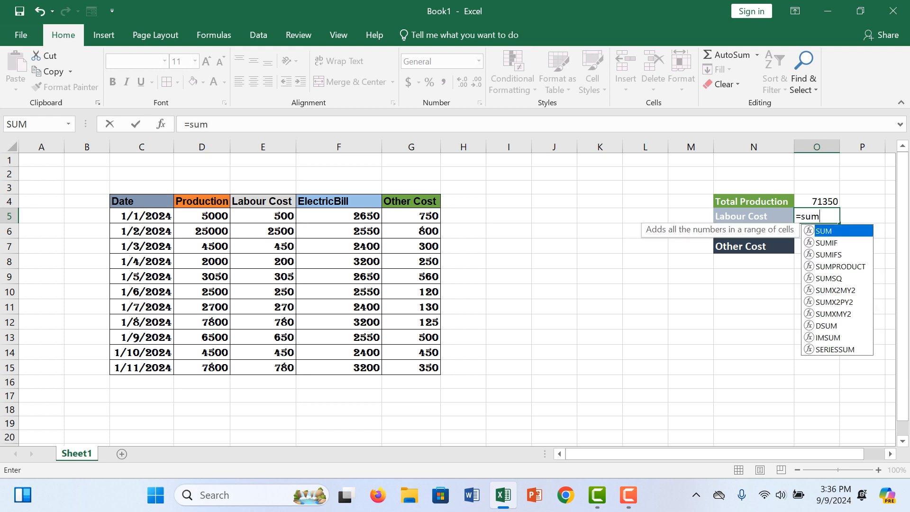
pyautogui.write('*')
pyautogui.press('BackSpace')
pyautogui.write('(')
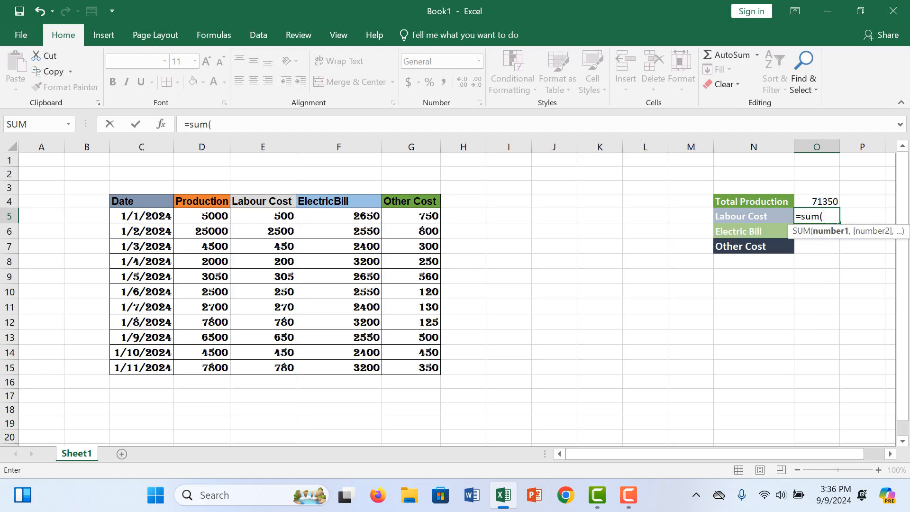
pyautogui.moveTo(264, 216); pyautogui.dragTo(285, 367)
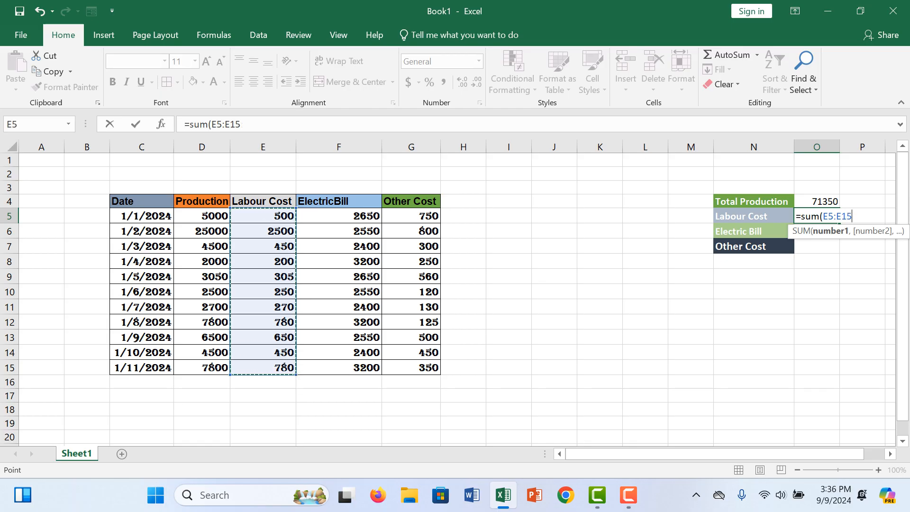
pyautogui.write(')')
pyautogui.press('Return')
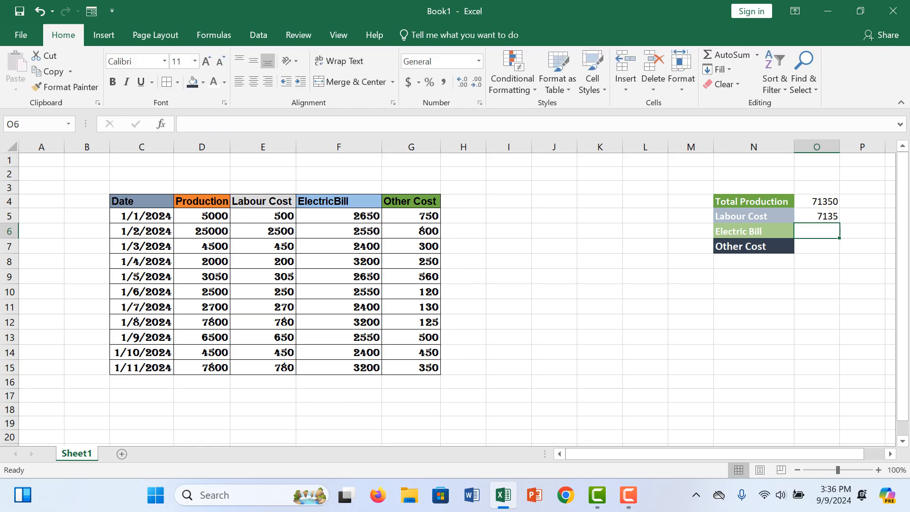
# - Enter a SUM formula in O6 that totals the electric bills in F5:F15
pyautogui.write('=sum')
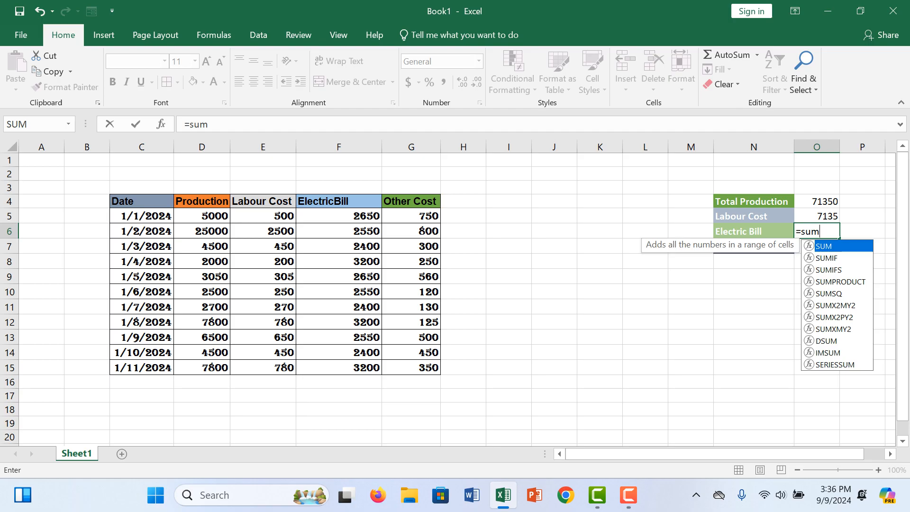
pyautogui.write('(')
pyautogui.moveTo(339, 216); pyautogui.dragTo(374, 368)
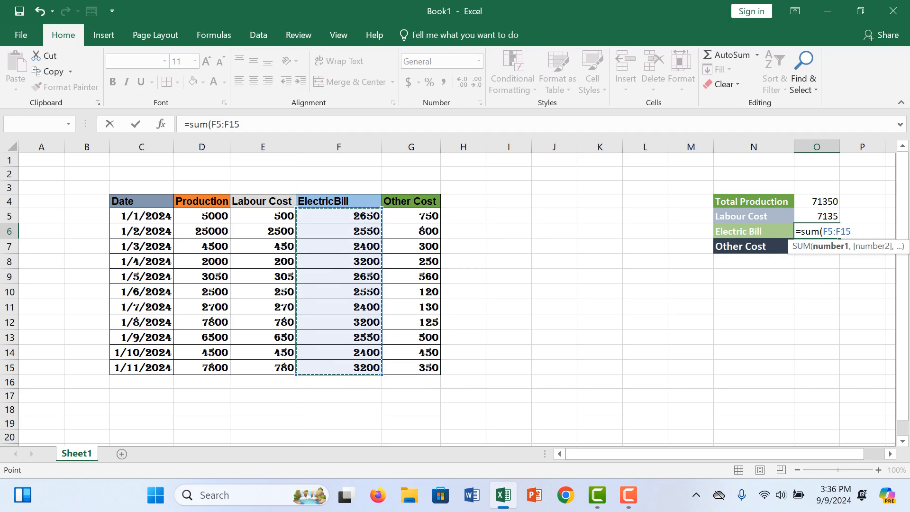
pyautogui.write(')')
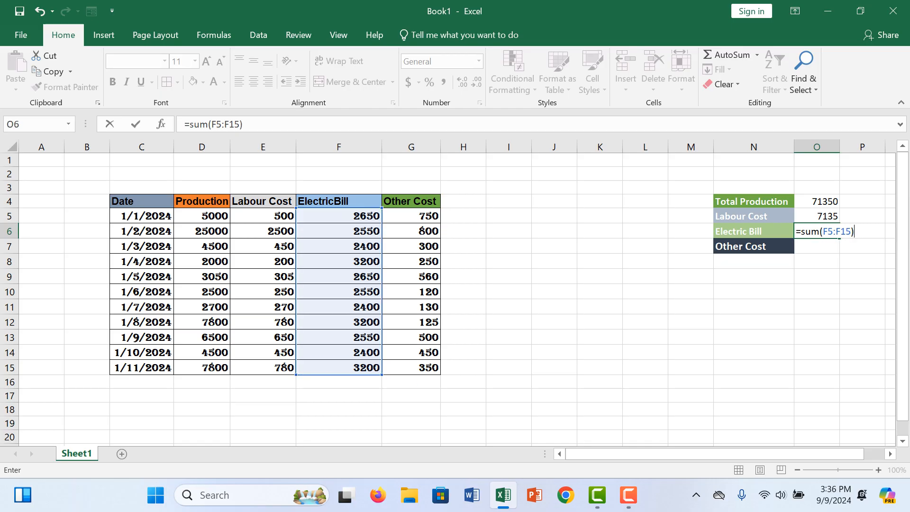
pyautogui.press('Return')
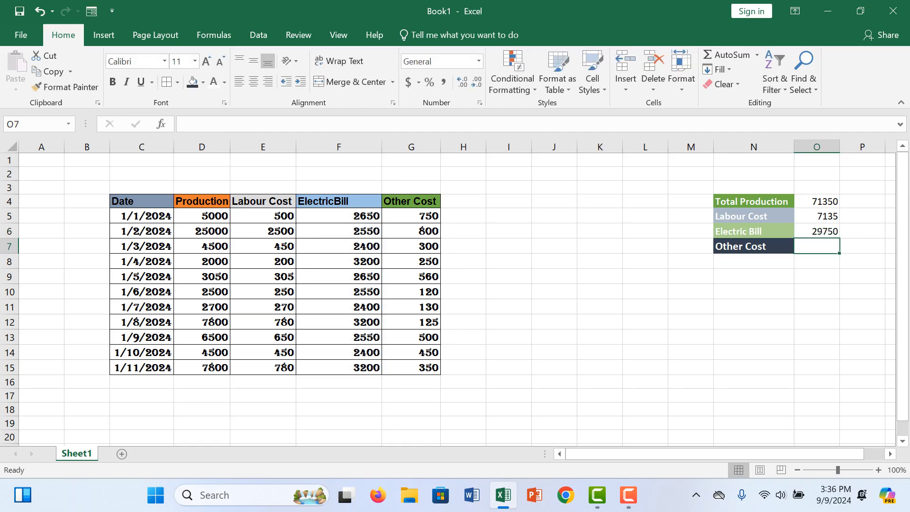
# - Enter a SUM formula in O7 that totals the other costs in G5:G15
pyautogui.press('BackSpace')
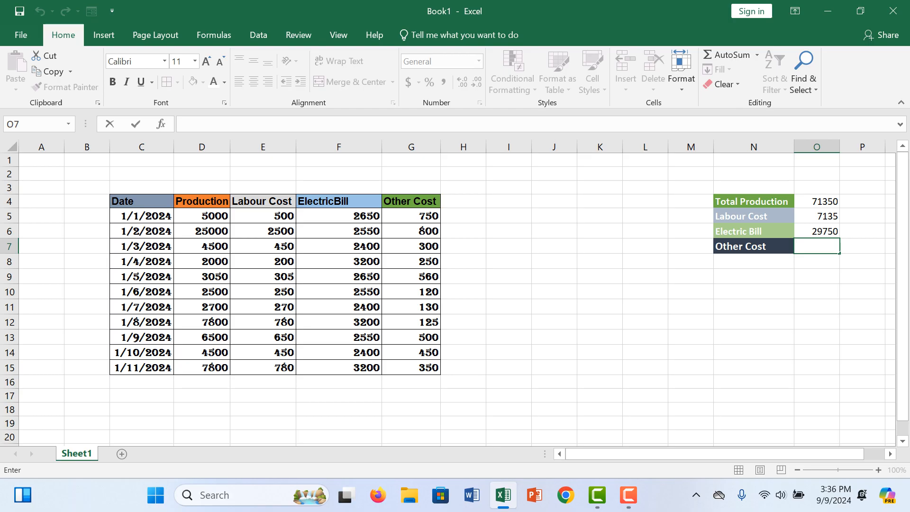
pyautogui.write('=sum')
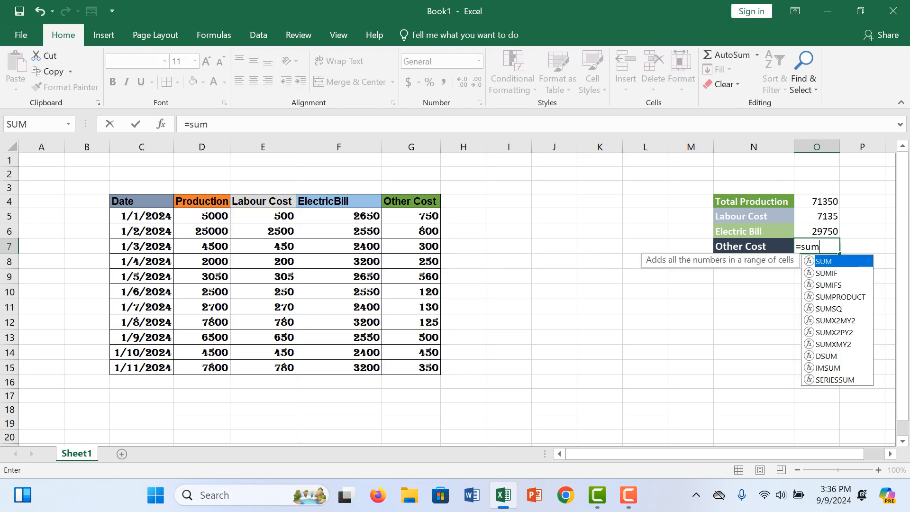
pyautogui.write('(')
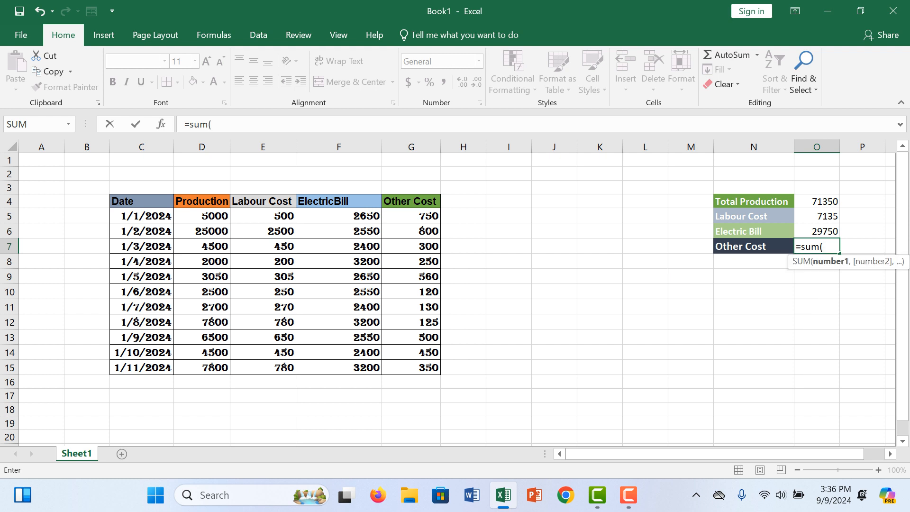
pyautogui.moveTo(411, 216); pyautogui.dragTo(422, 368)
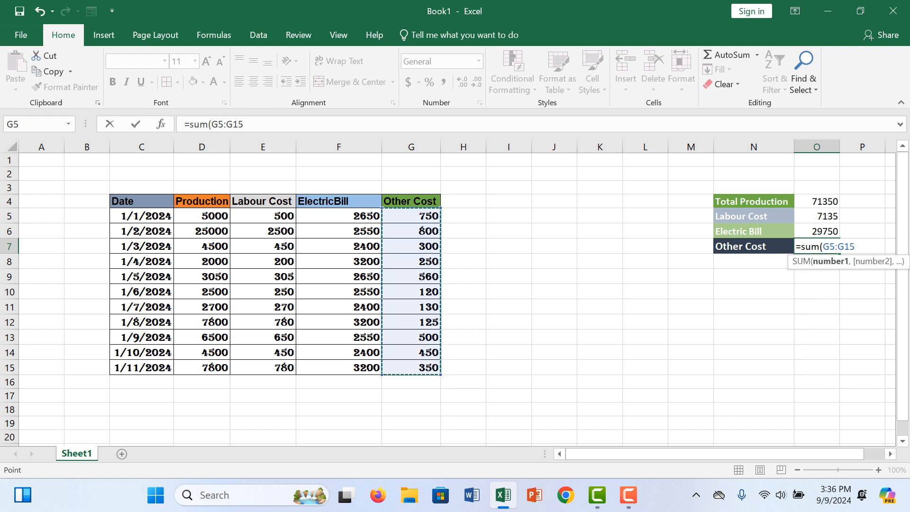
pyautogui.write(')')
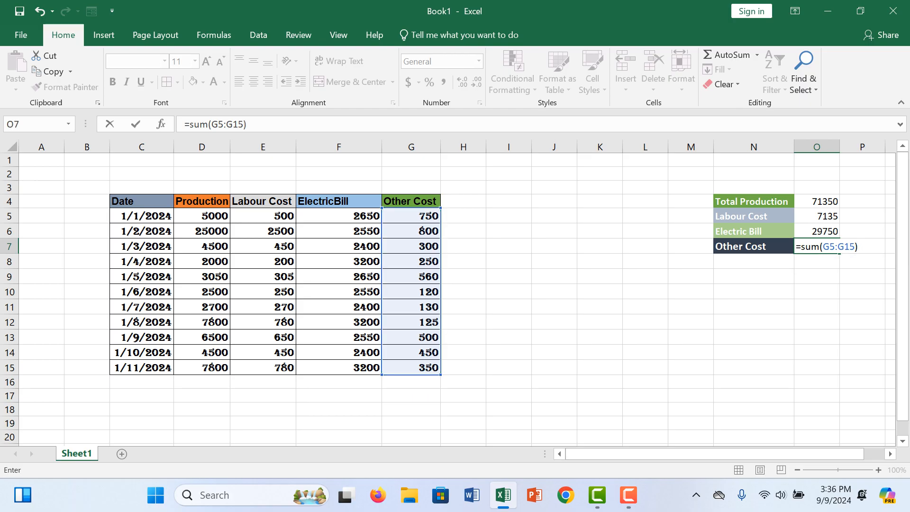
pyautogui.press('Return')
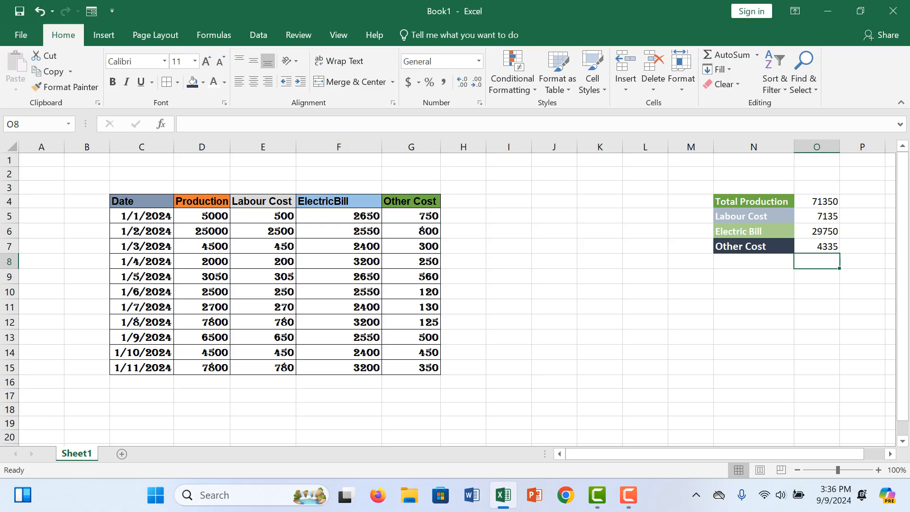
# - Merge and center cells F1:K2 and enter the title "Total Cost sheet in Ms Excel" in the merged cell
pyautogui.moveTo(346, 160); pyautogui.dragTo(600, 174)
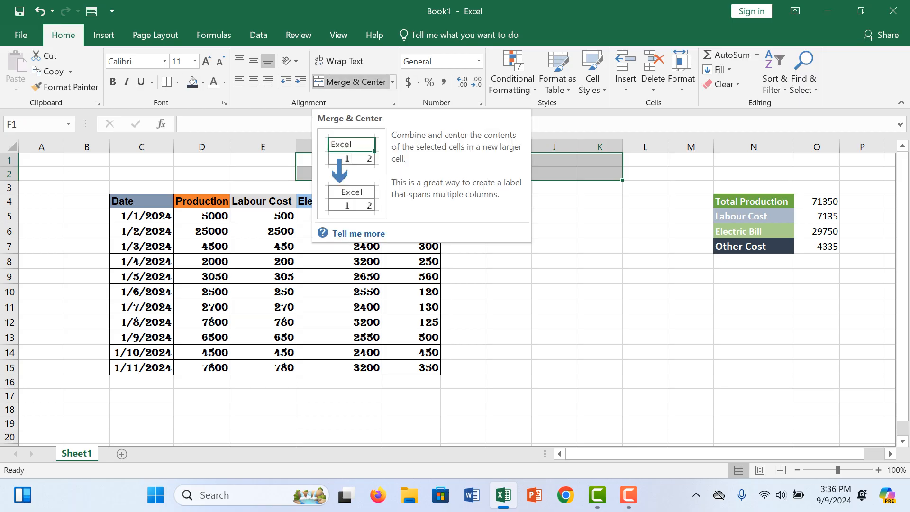
pyautogui.click(351, 82)
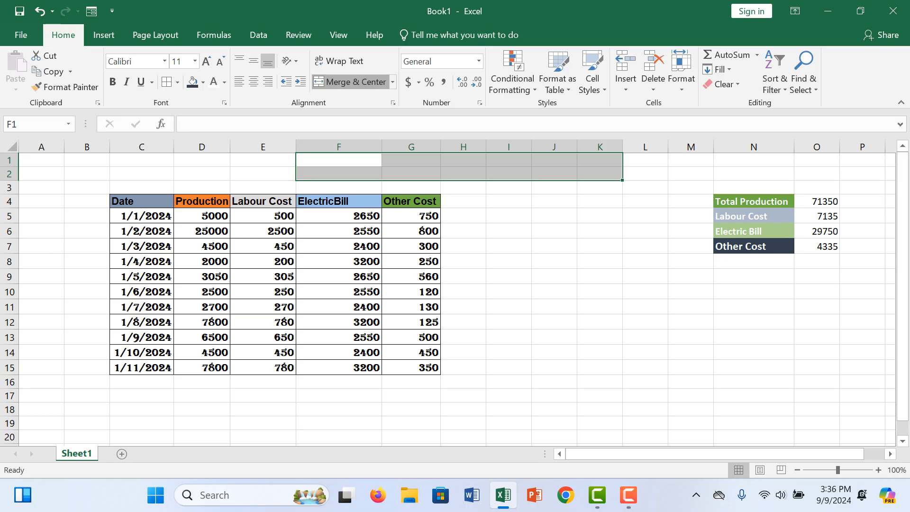
pyautogui.doubleClick(459, 167)
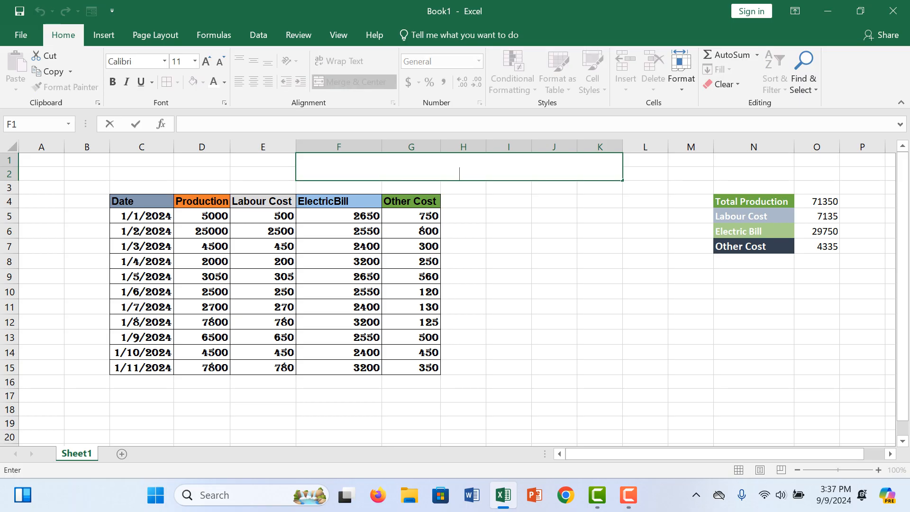
pyautogui.write('Ms')
pyautogui.press('BackSpace')
pyautogui.write('R')
pyautogui.press('BackSpace')
pyautogui.write('Totra')
pyautogui.press('BackSpace')
pyautogui.press('BackSpace')
pyautogui.press('BackSpace')
pyautogui.write('tal exce')
pyautogui.press('BackSpace')
pyautogui.press('BackSpace')
pyautogui.press('BackSpace')
pyautogui.press('BackSpace')
pyautogui.write('Cost in')
pyautogui.press('BackSpace')
pyautogui.press('BackSpace')
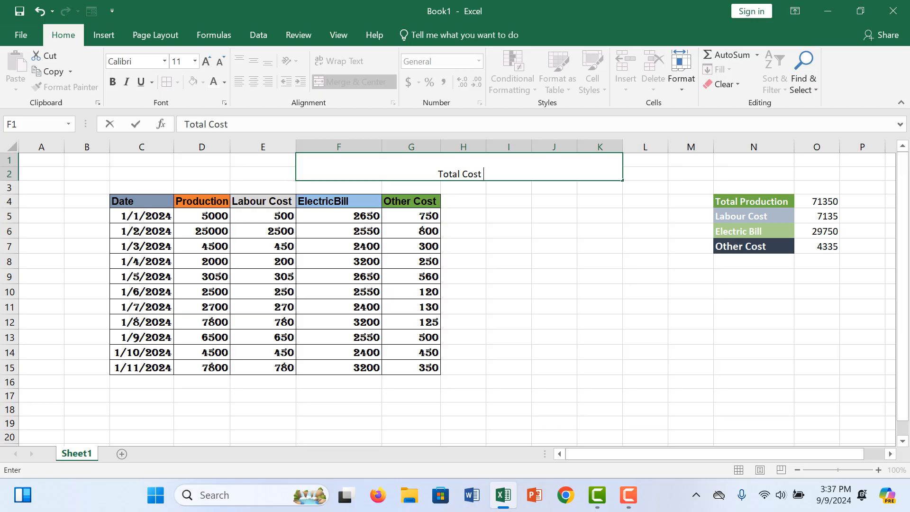
pyautogui.write('shee')
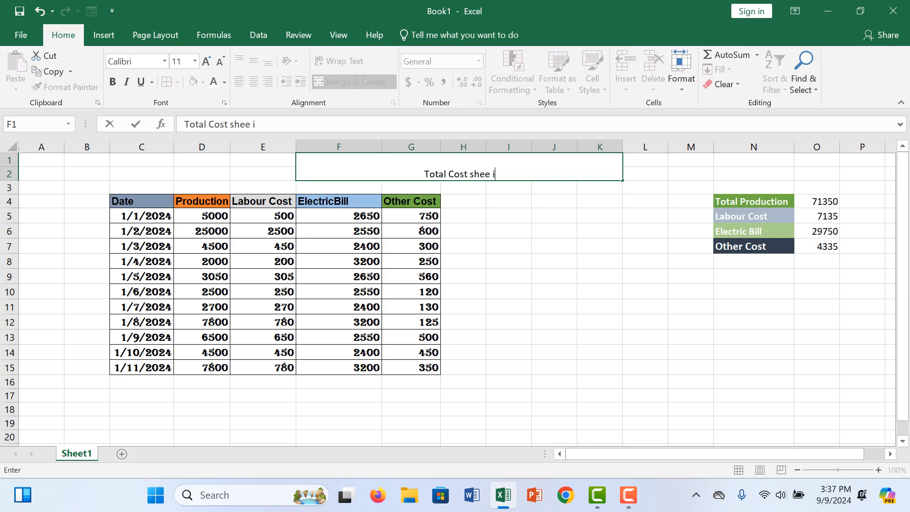
pyautogui.write('t in ')
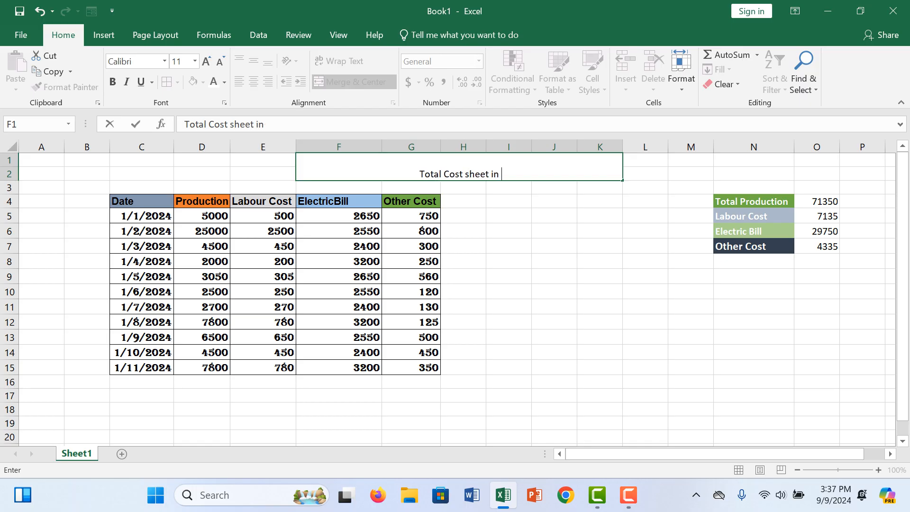
pyautogui.write('Ms Excel')
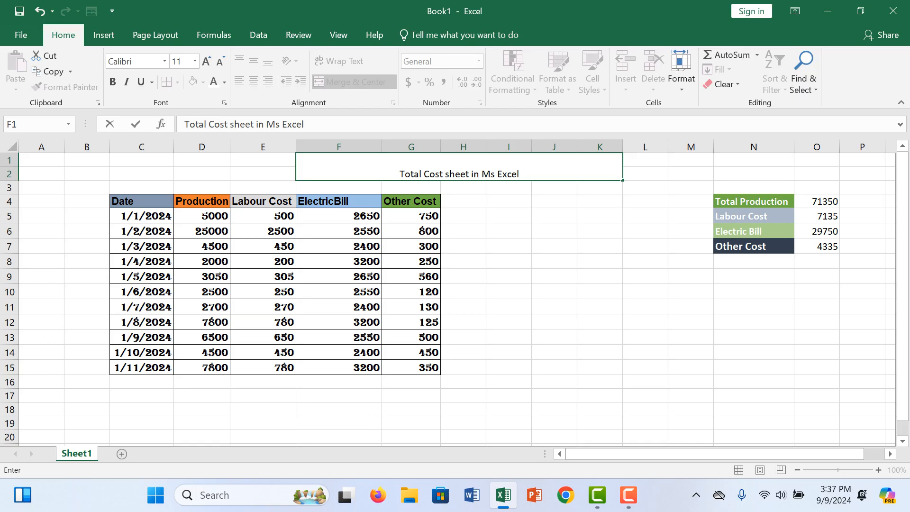
pyautogui.click(554, 353)
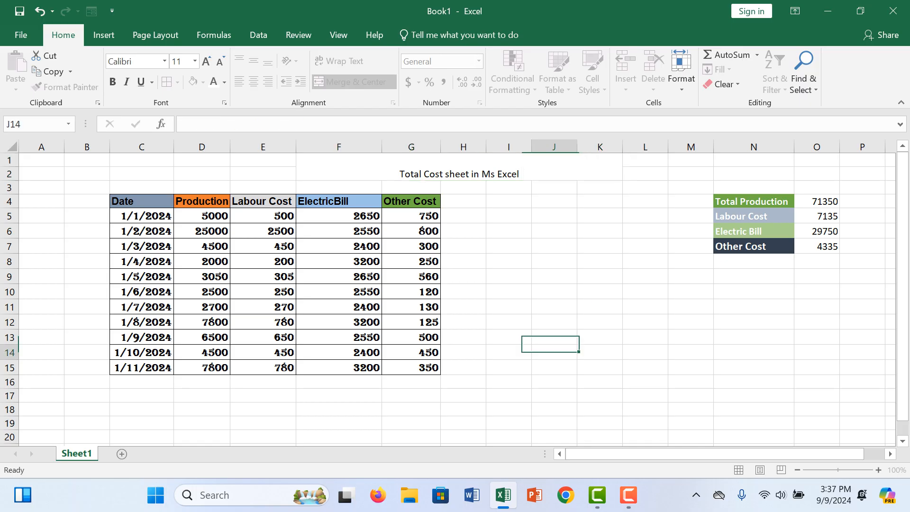
# - Merge and center cells J14:K14 and enter the label "Average production" in the merged cell
pyautogui.click(554, 382)
pyautogui.click(554, 368)
pyautogui.moveTo(554, 353); pyautogui.dragTo(600, 353)
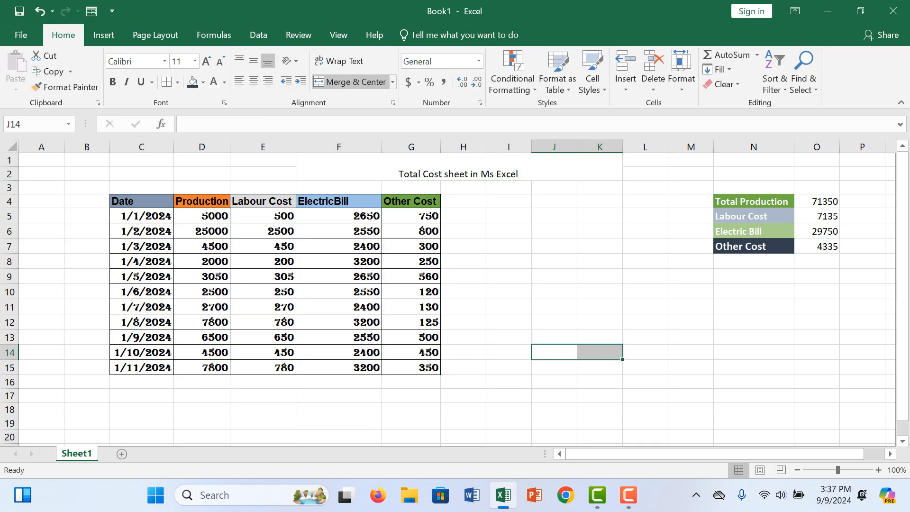
pyautogui.click(354, 82)
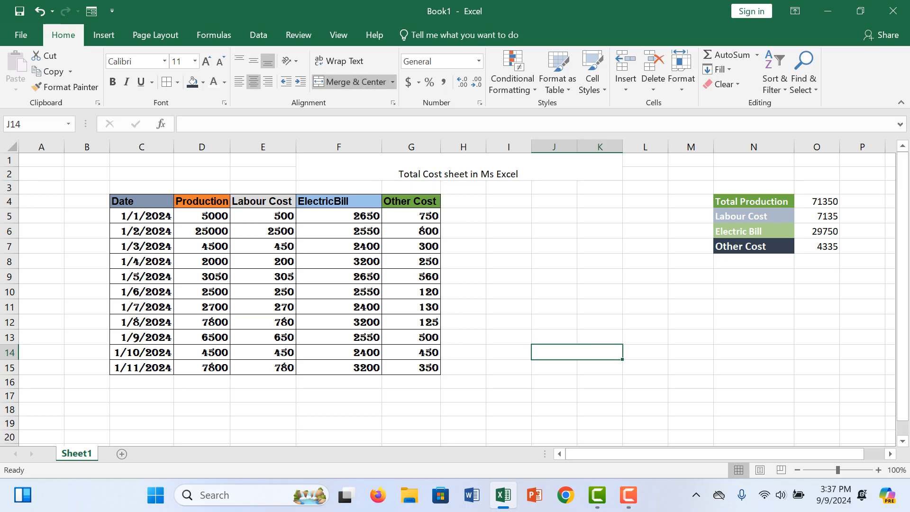
pyautogui.write('Aver')
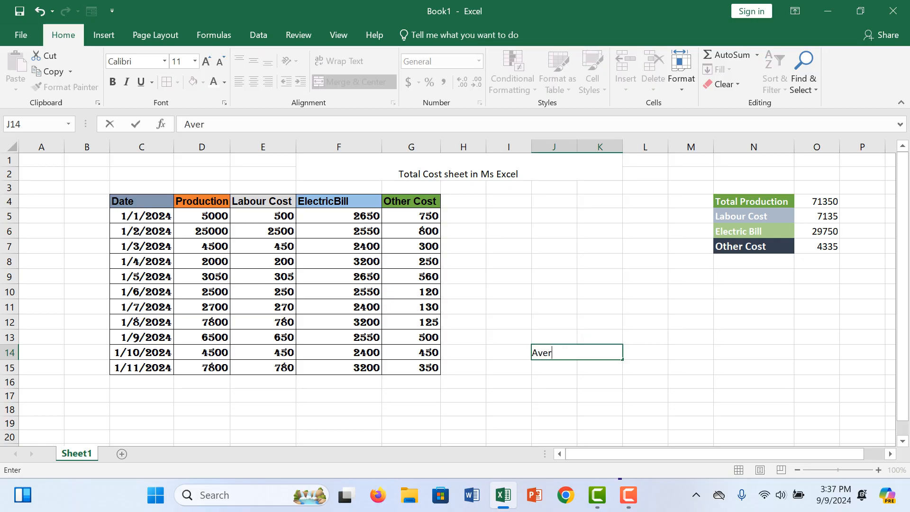
pyautogui.write('age')
pyautogui.write(' pl')
pyautogui.press('BackSpace')
pyautogui.write('roduction')
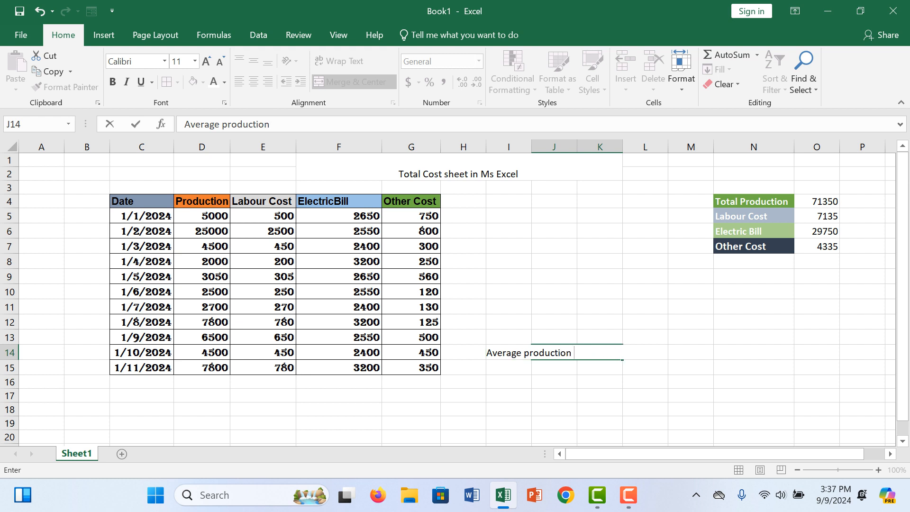
pyautogui.click(600, 396)
# - Enter the formula =AVERAGE(O4*E5:E15) in cell J15, below the Average production label
pyautogui.click(554, 368)
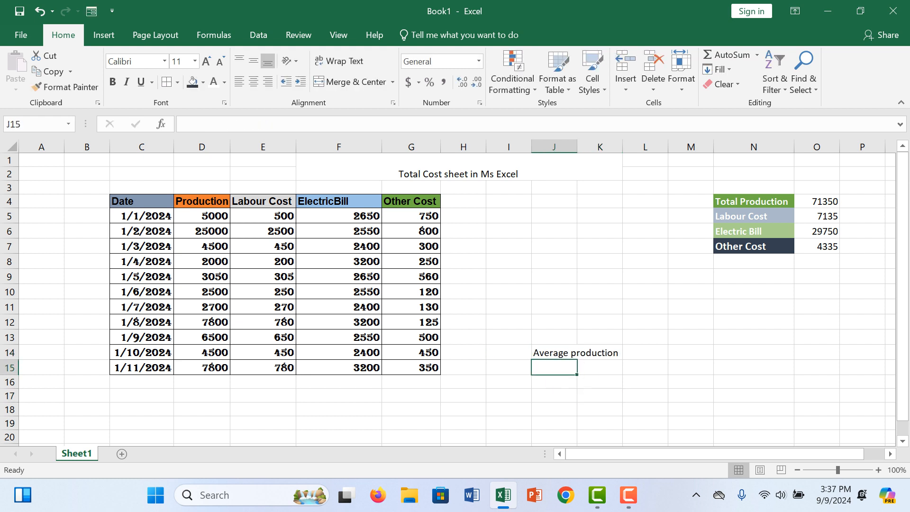
pyautogui.write('=av')
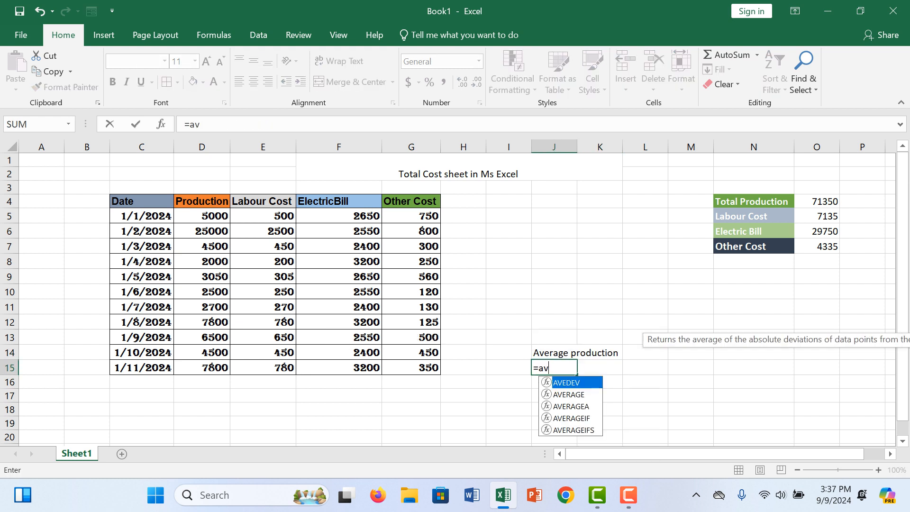
pyautogui.write('erage')
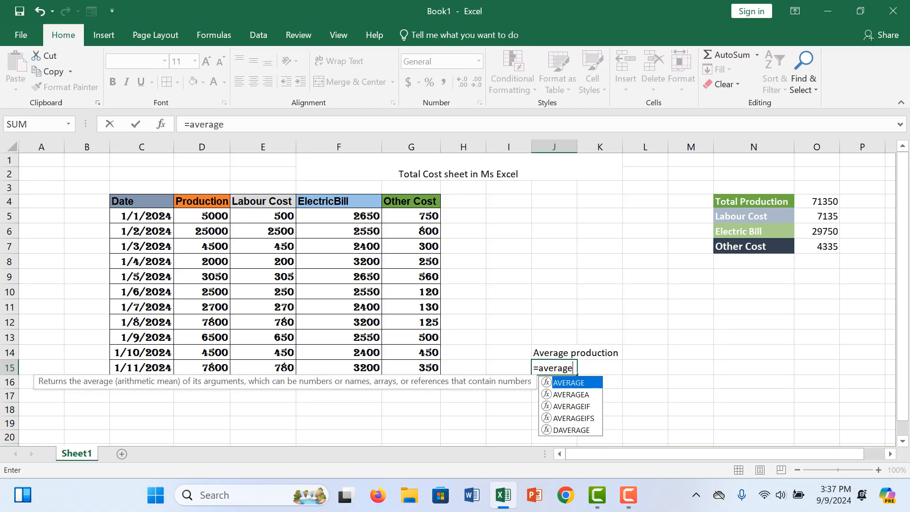
pyautogui.write('(')
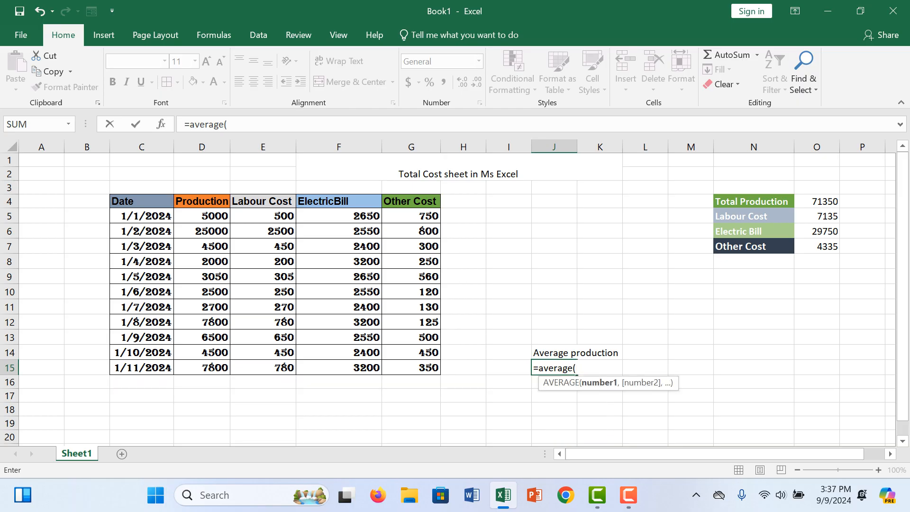
pyautogui.click(817, 201)
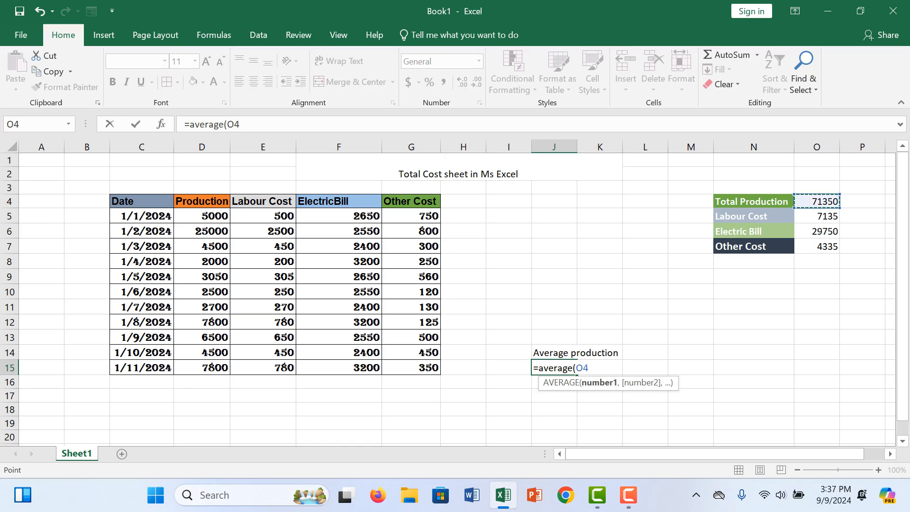
pyautogui.write('*')
pyautogui.moveTo(263, 216); pyautogui.dragTo(283, 367)
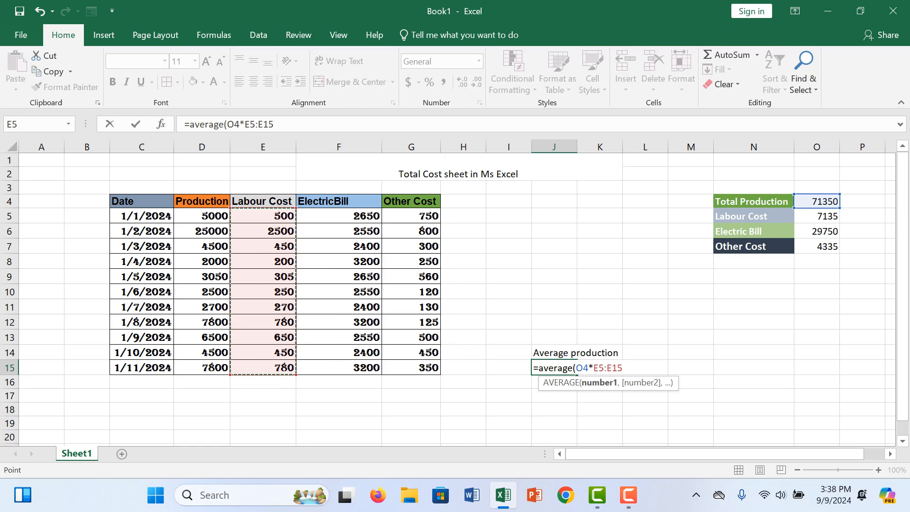
pyautogui.write(')')
pyautogui.press('Return')
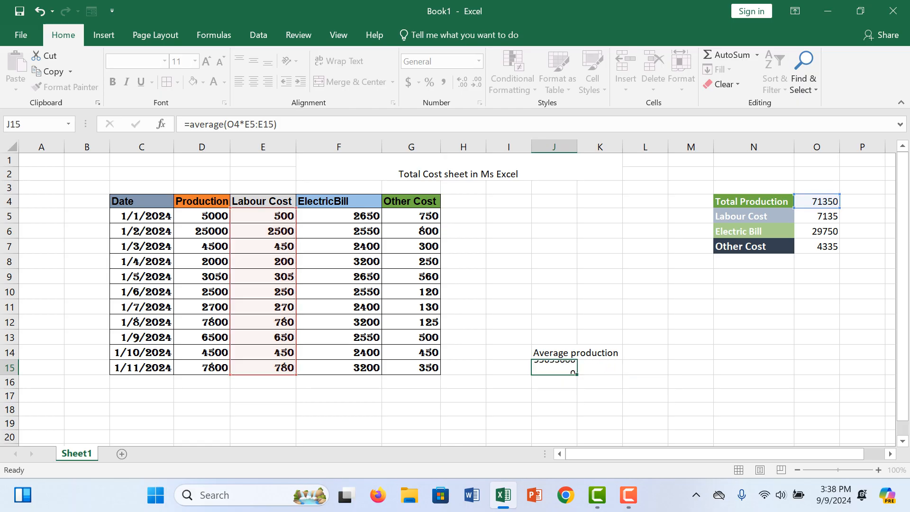
# - Edit the formula in J15 to divide by 100 inside the function, as =AVERAGE(O4*E5:E15/100)
pyautogui.doubleClick(568, 368)
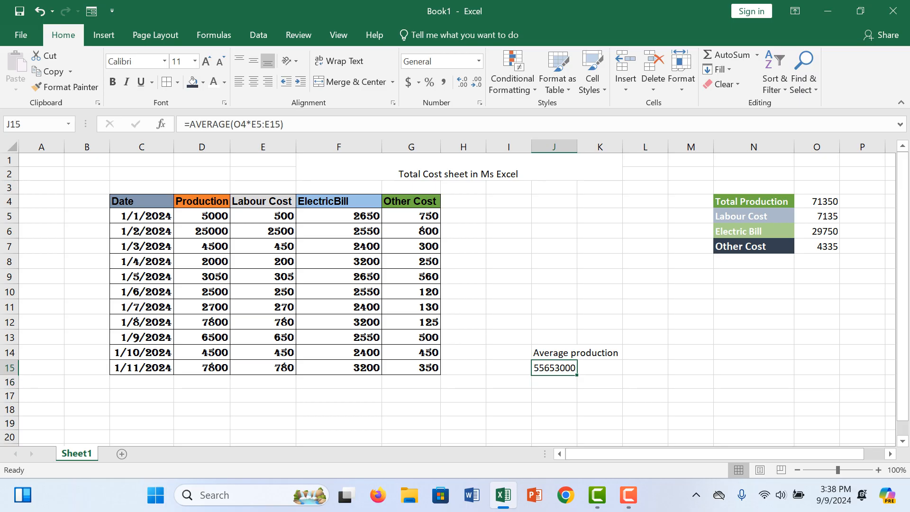
pyautogui.click(630, 368)
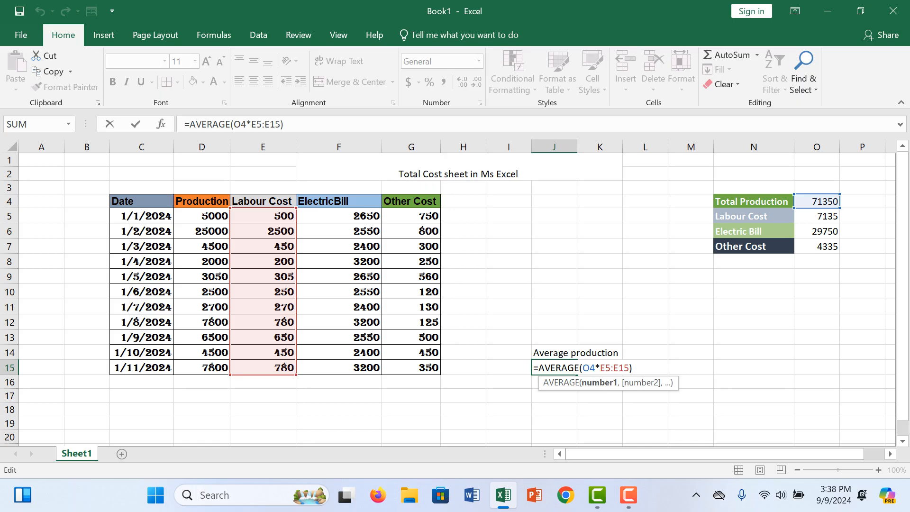
pyautogui.write('/100')
pyautogui.press('Right')
pyautogui.press('Return')
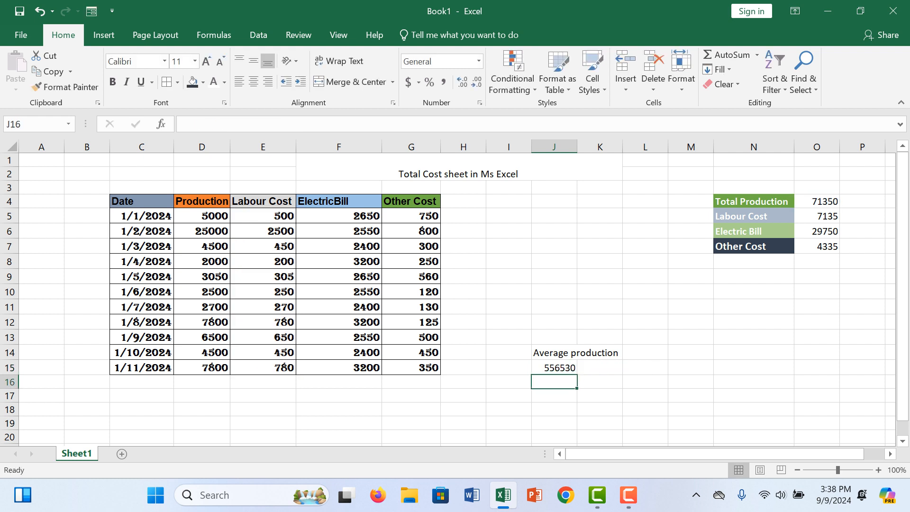
pyautogui.press('Up')
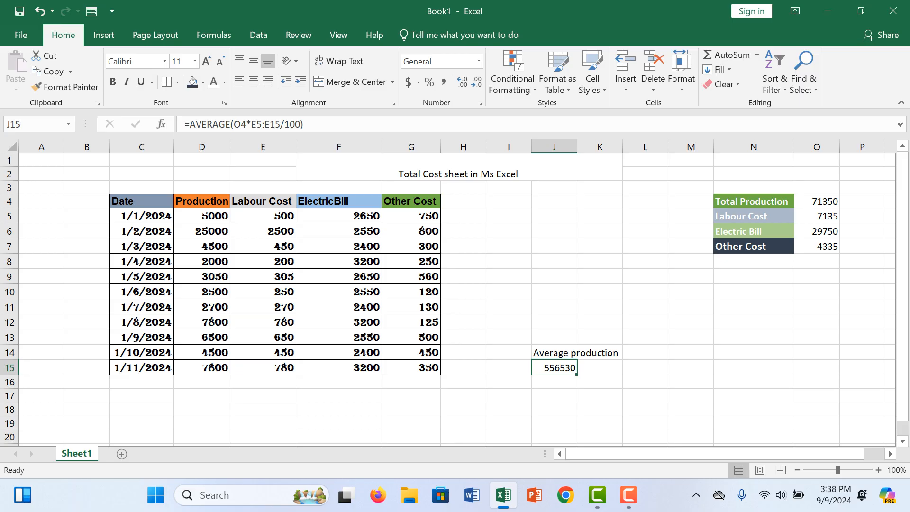
# - Fill the merged Average production label cell J14 with the orange theme color
pyautogui.click(554, 339)
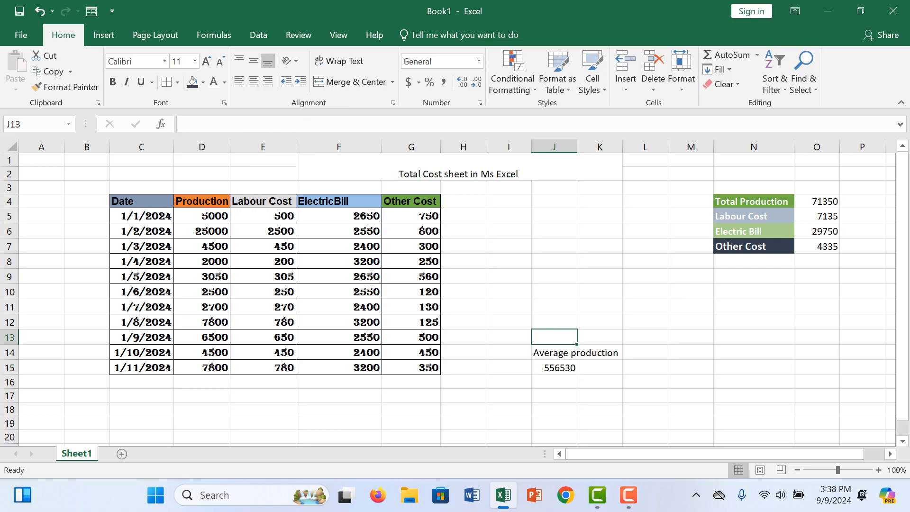
pyautogui.click(560, 353)
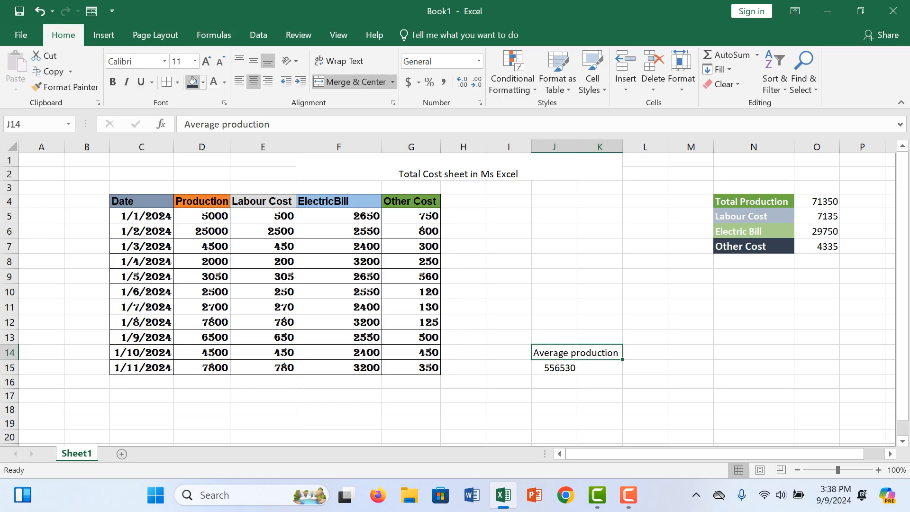
pyautogui.click(203, 82)
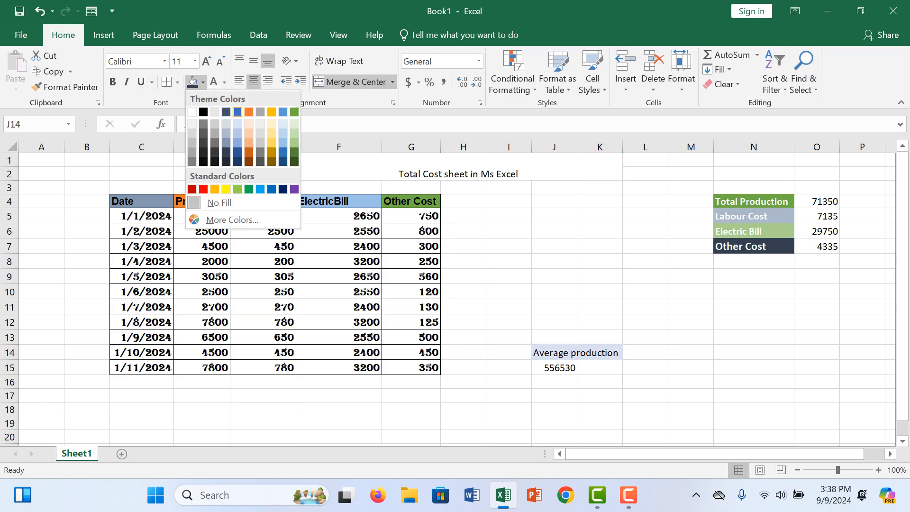
pyautogui.click(249, 111)
pyautogui.click(599, 382)
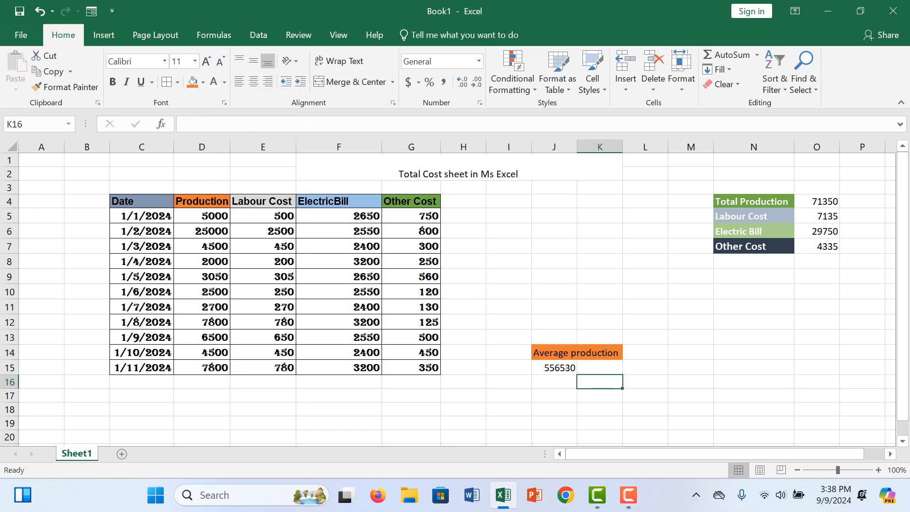
# - Widen column J and make the average production value in J15 bold
pyautogui.click(554, 368)
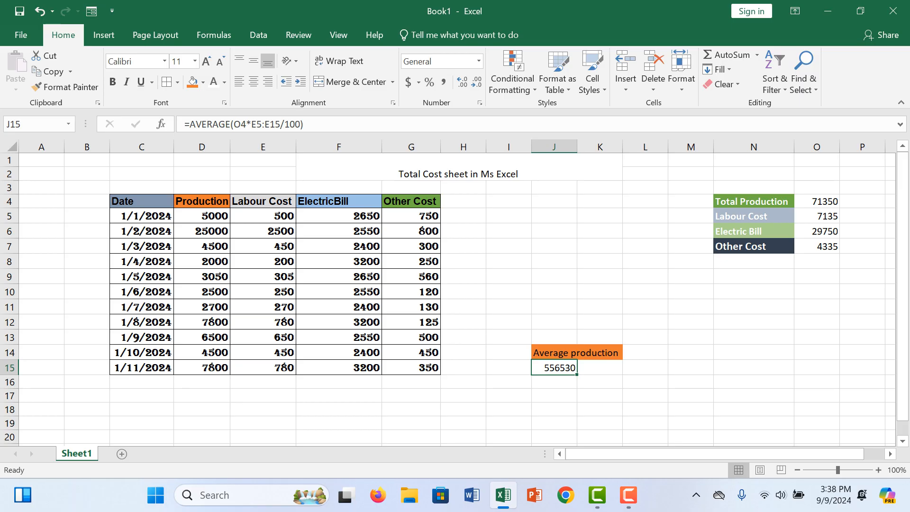
pyautogui.moveTo(577, 147); pyautogui.dragTo(600, 147)
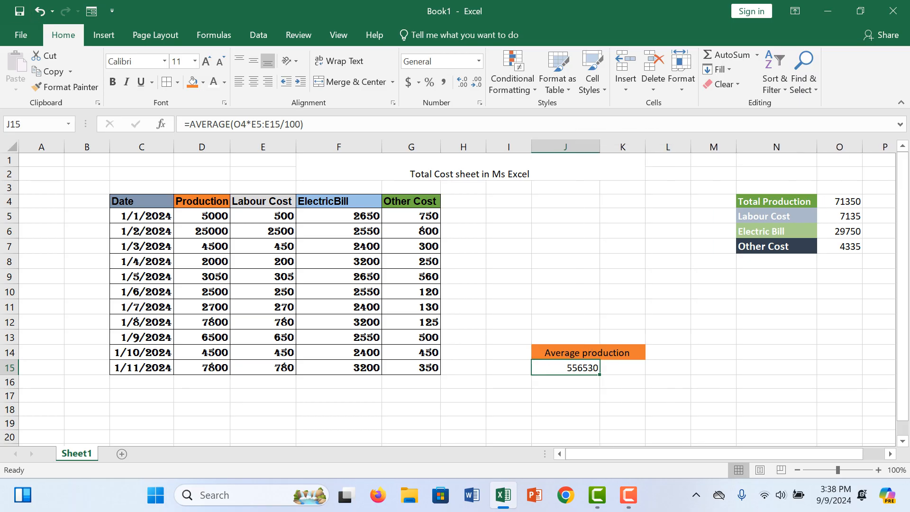
pyautogui.click(113, 82)
pyautogui.click(509, 437)
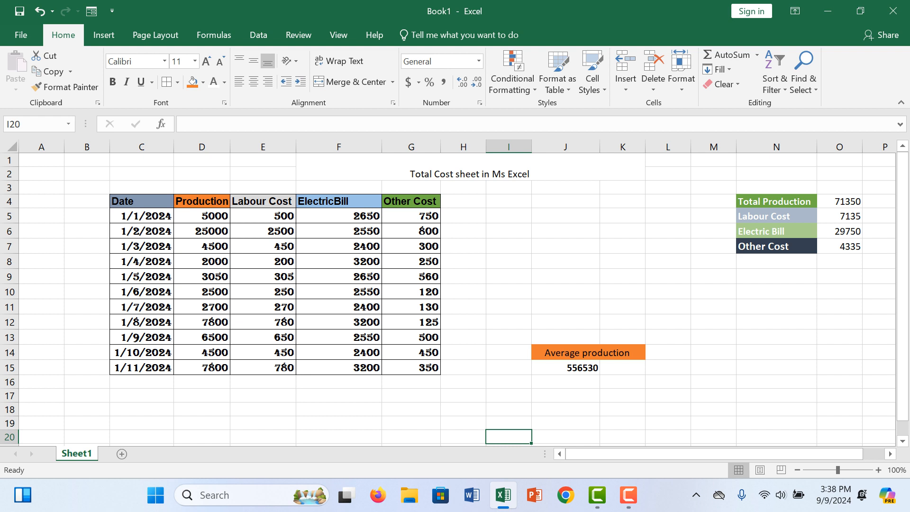
# - Fill the merged title cell F1 with the orange theme color
pyautogui.click(469, 170)
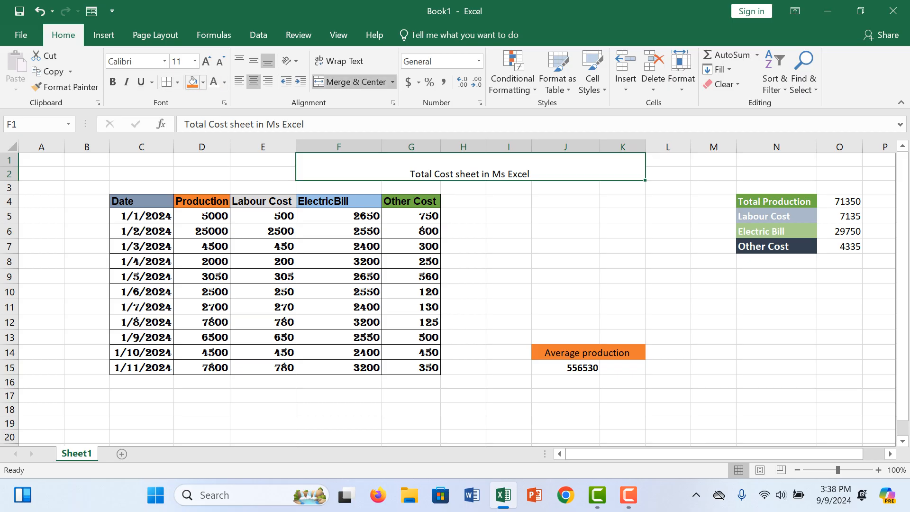
pyautogui.click(203, 83)
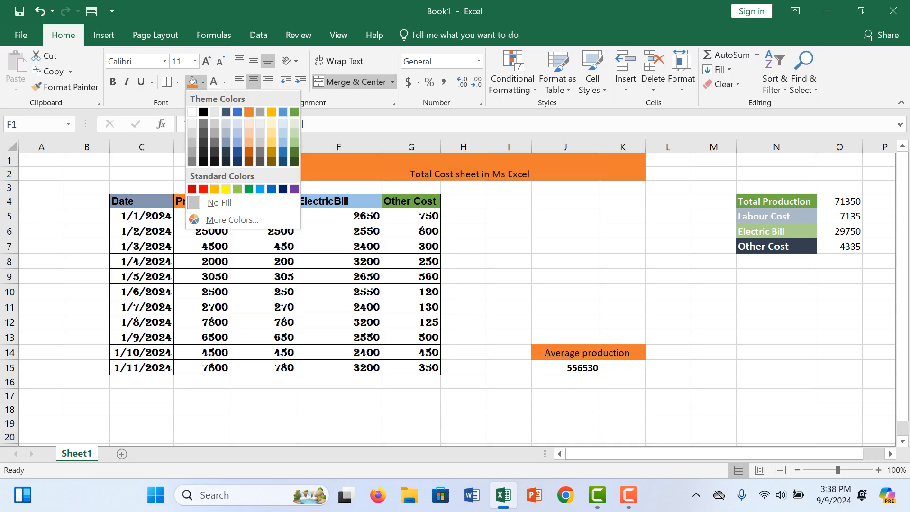
pyautogui.click(249, 112)
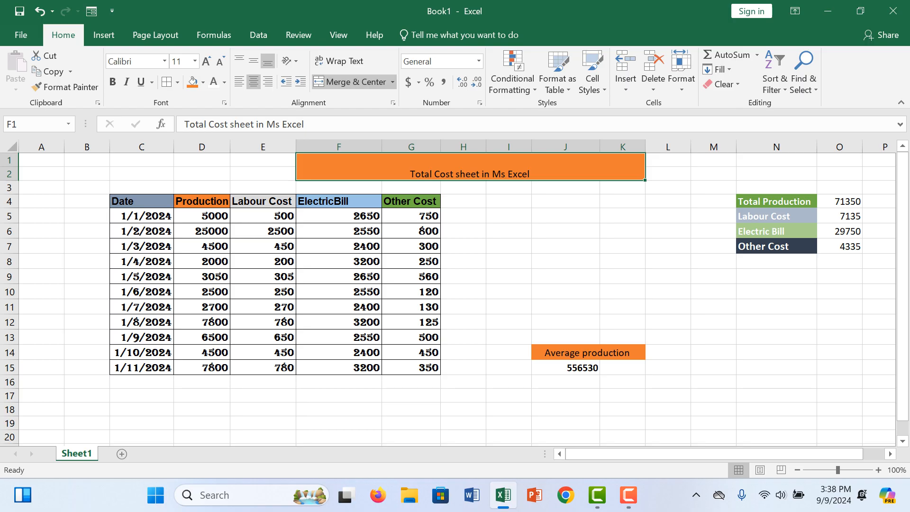